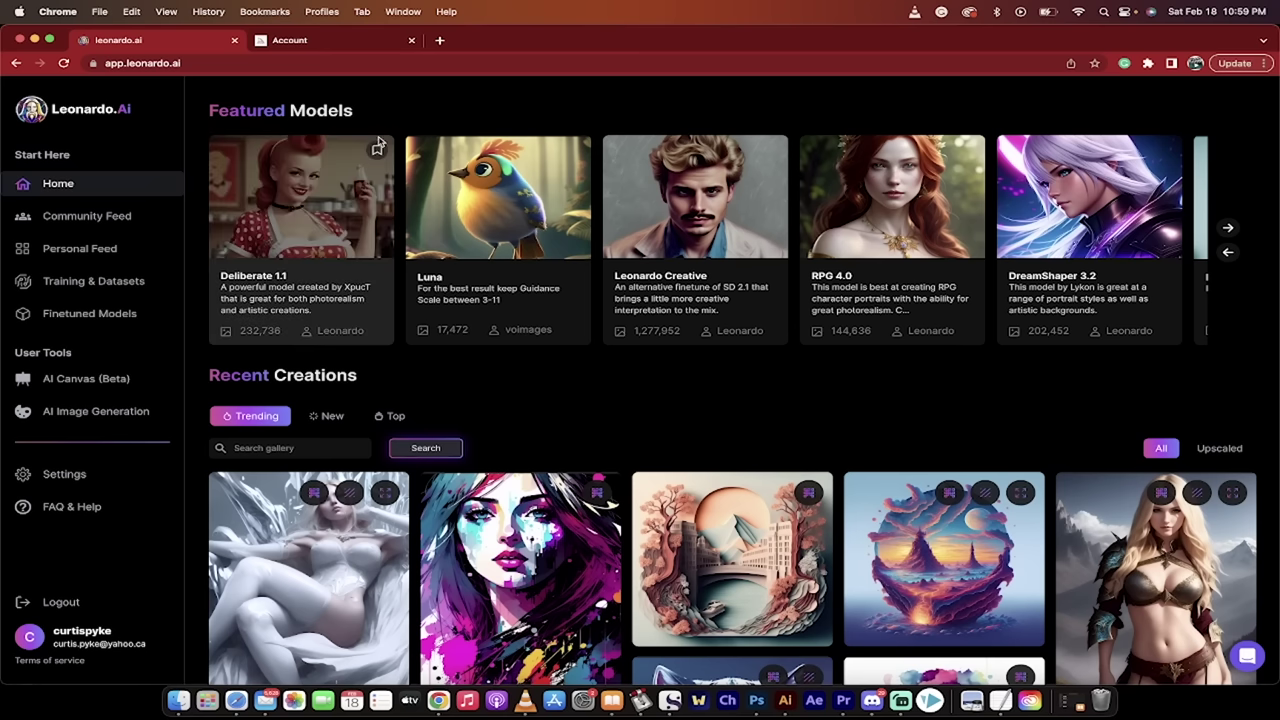
Step: Switch to the Midjourney account page and scroll through it
click(320, 44)
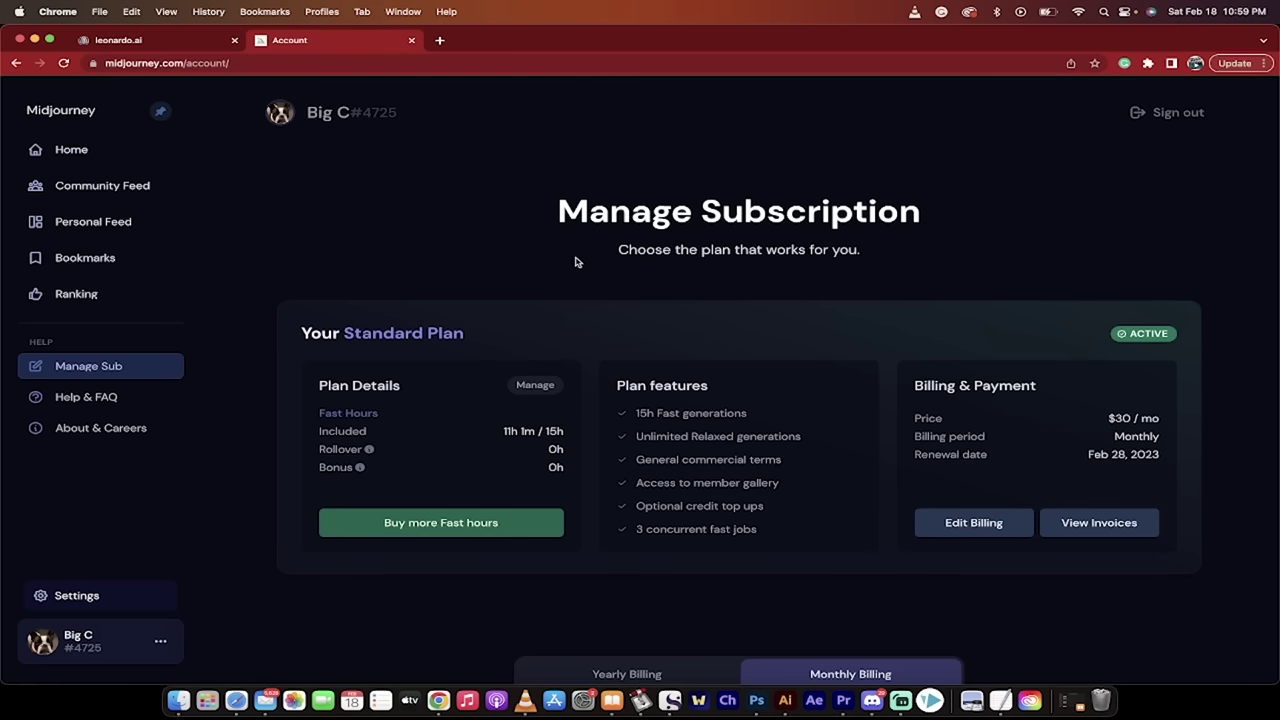
scroll(575, 262, down, 5)
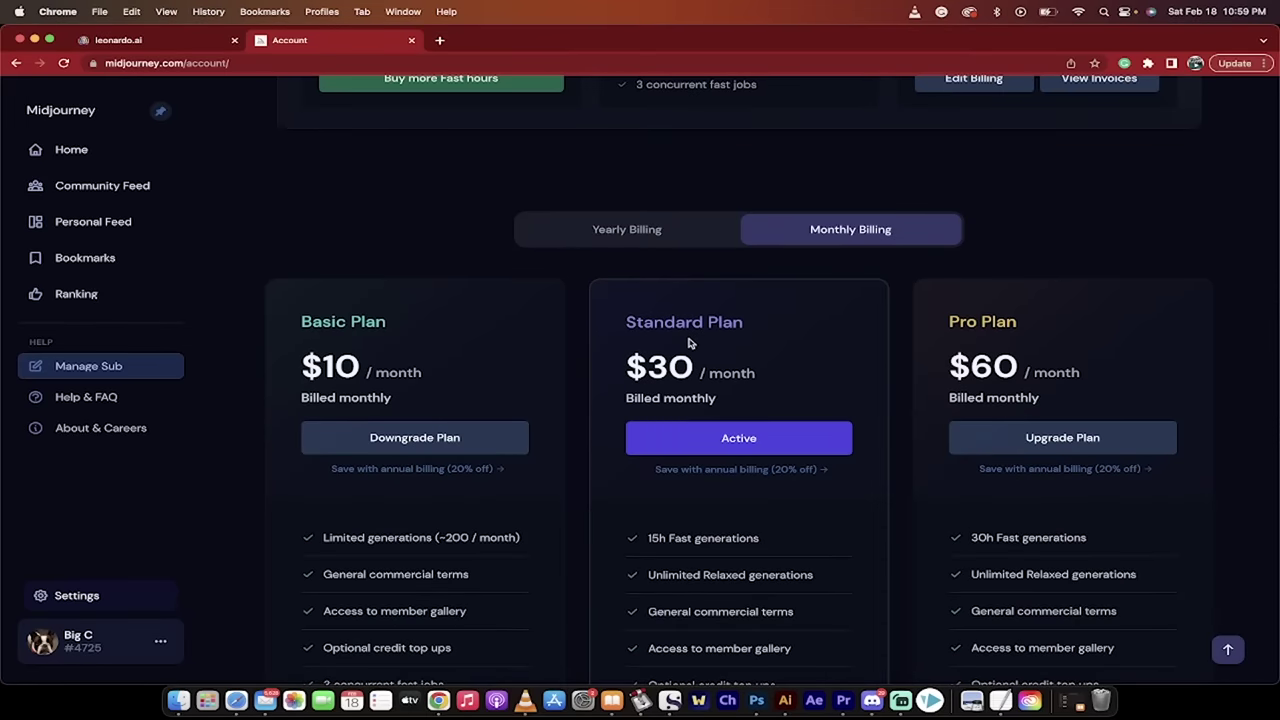
scroll(623, 371, up, 5)
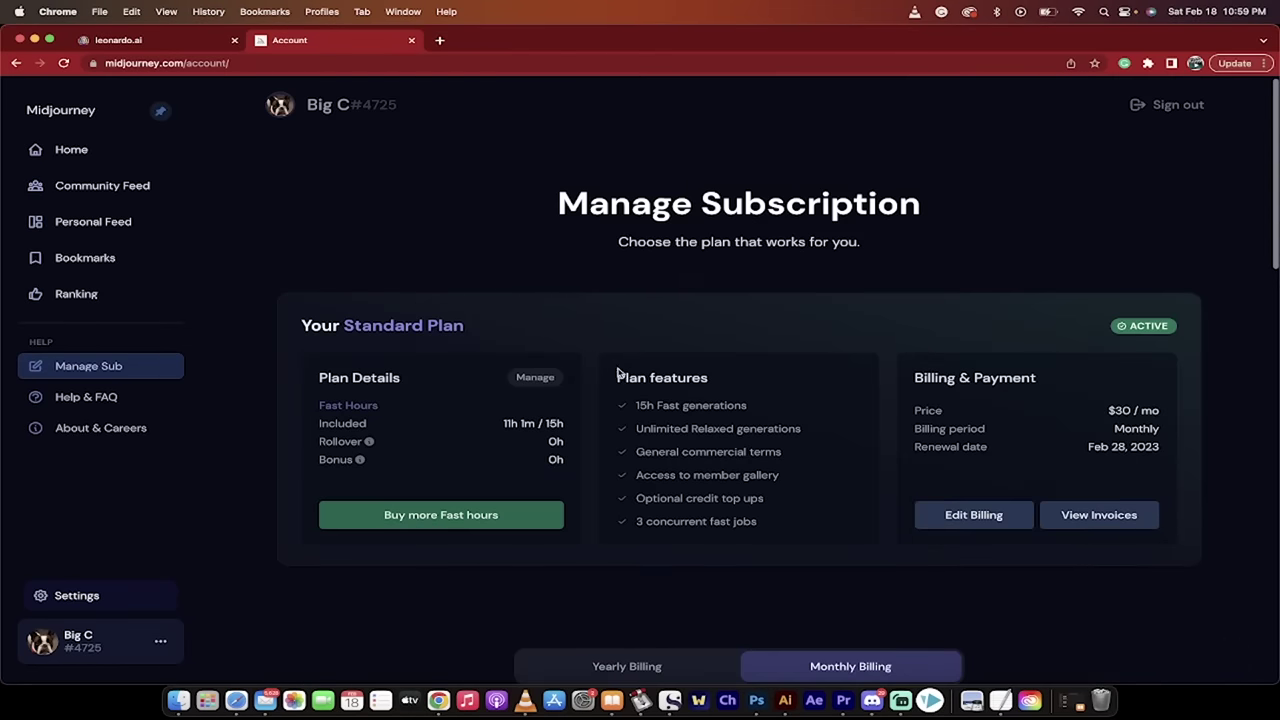
scroll(618, 447, down, 6)
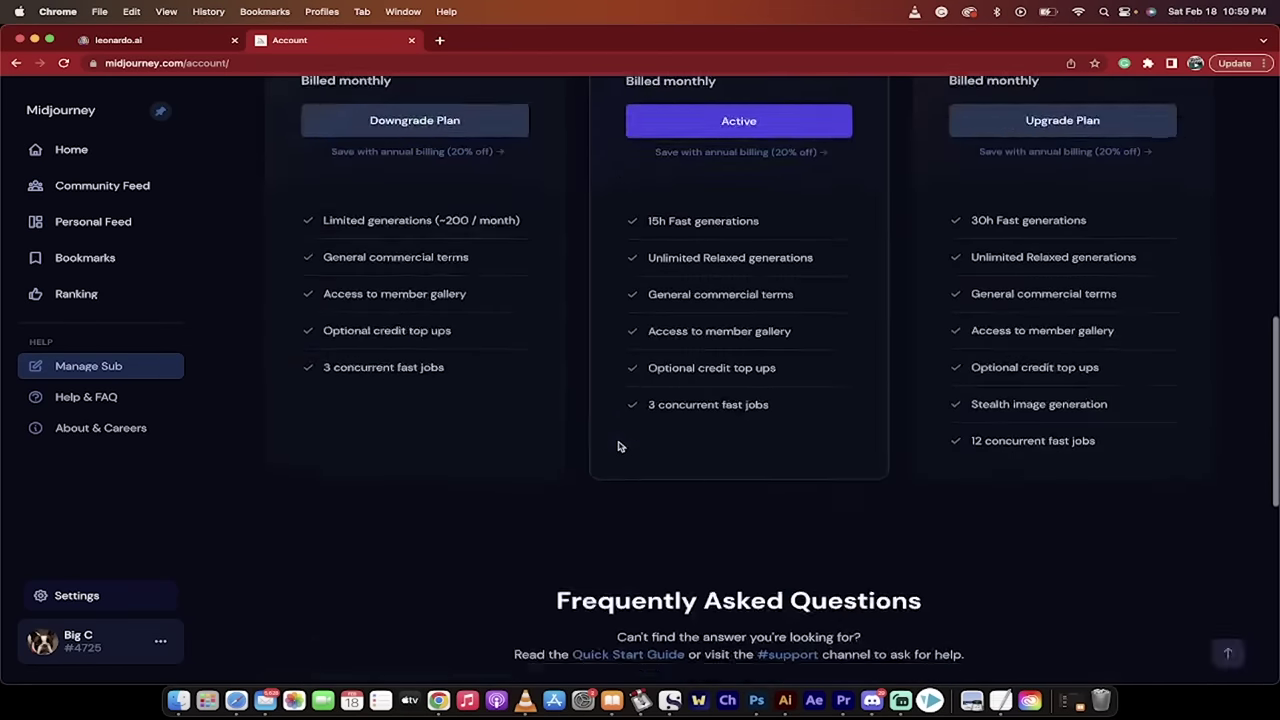
scroll(618, 447, up, 6)
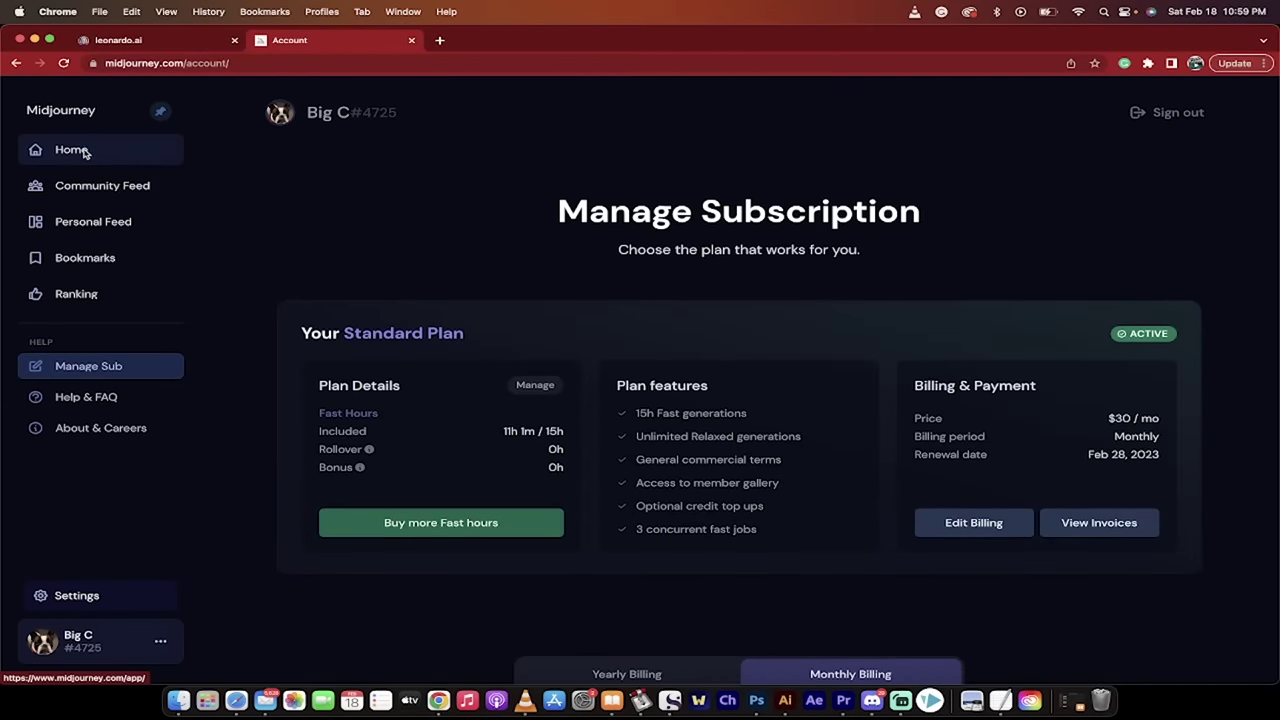
Step: Open the Midjourney profile image gallery and scroll down through it
click(72, 150)
scroll(293, 530, down, 5)
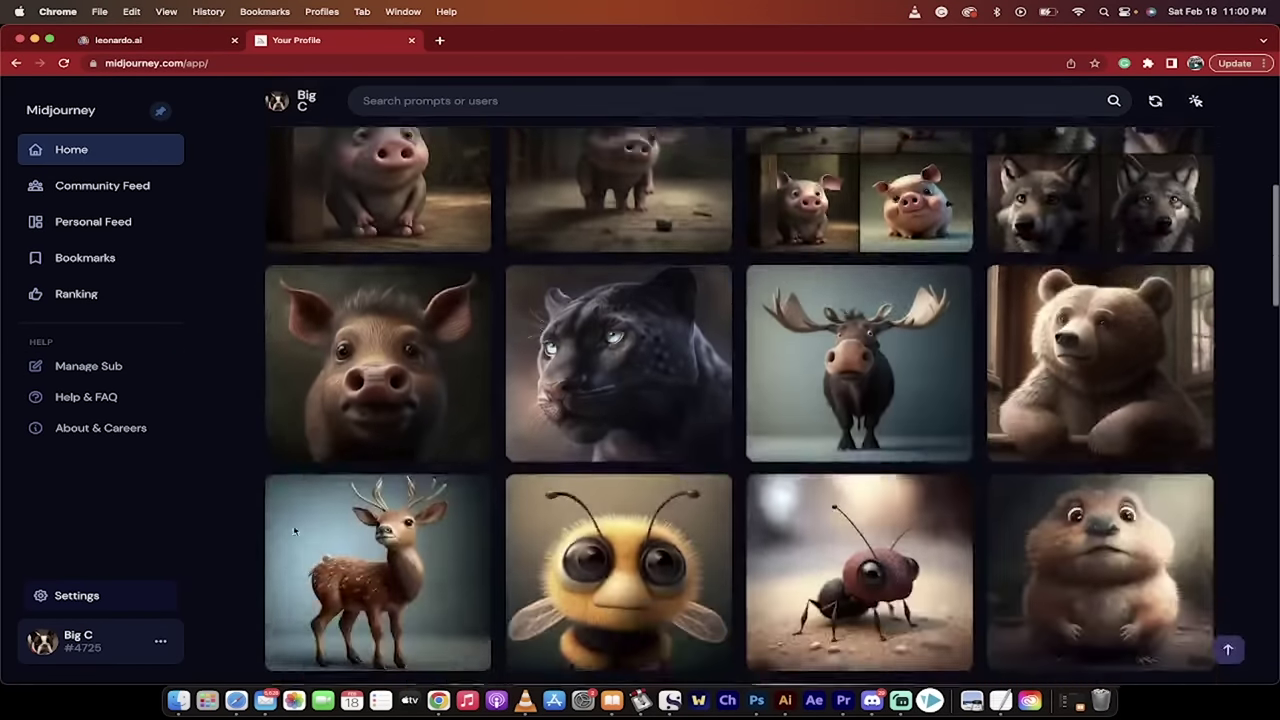
scroll(293, 530, down, 10)
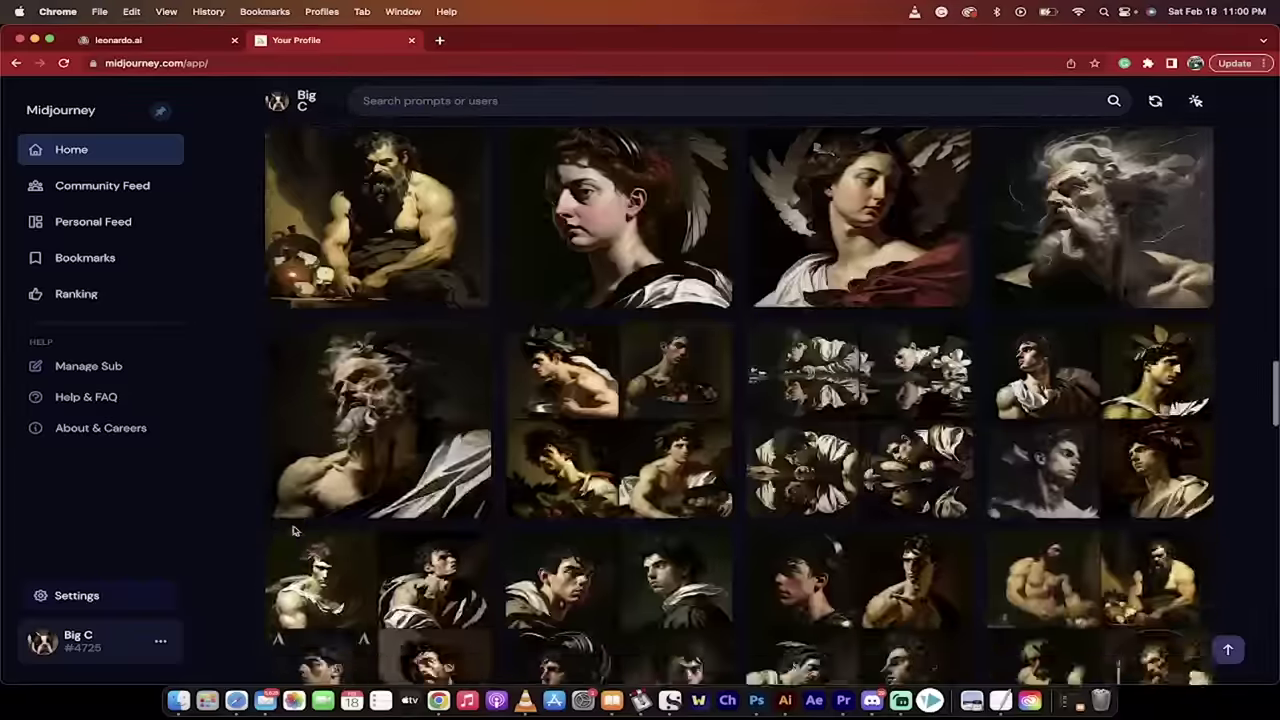
scroll(293, 530, down, 15)
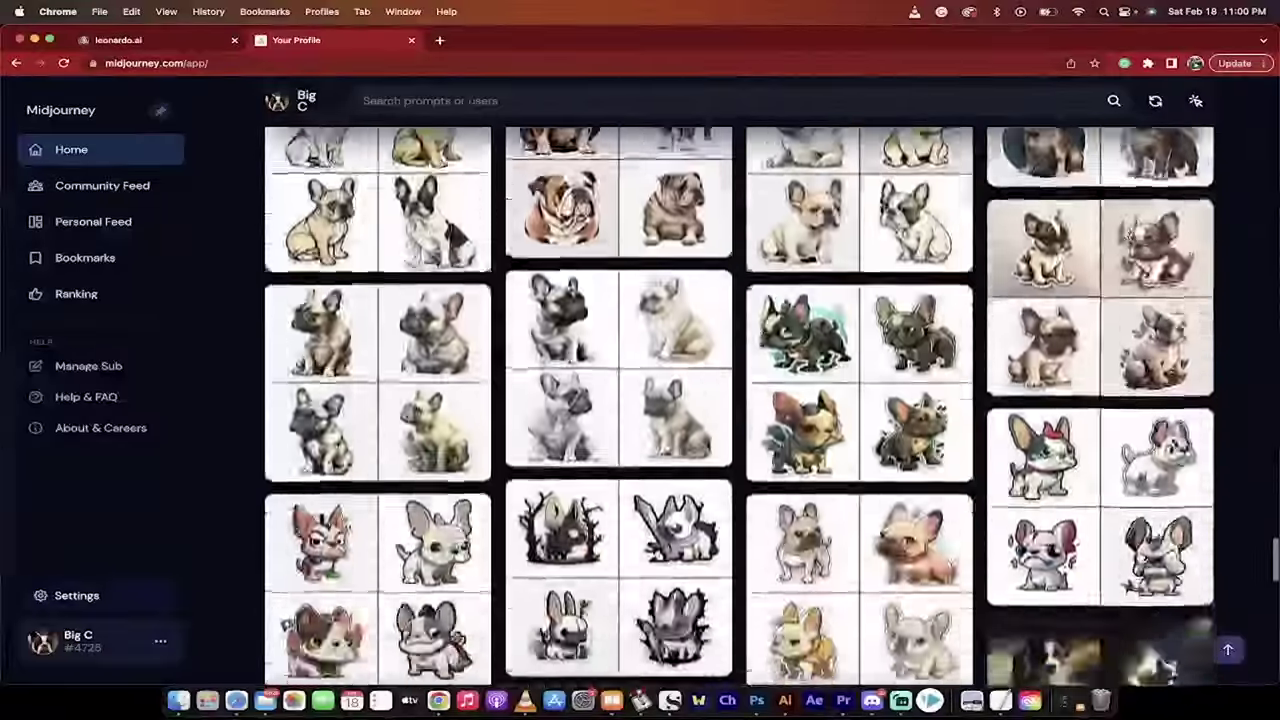
scroll(293, 530, down, 15)
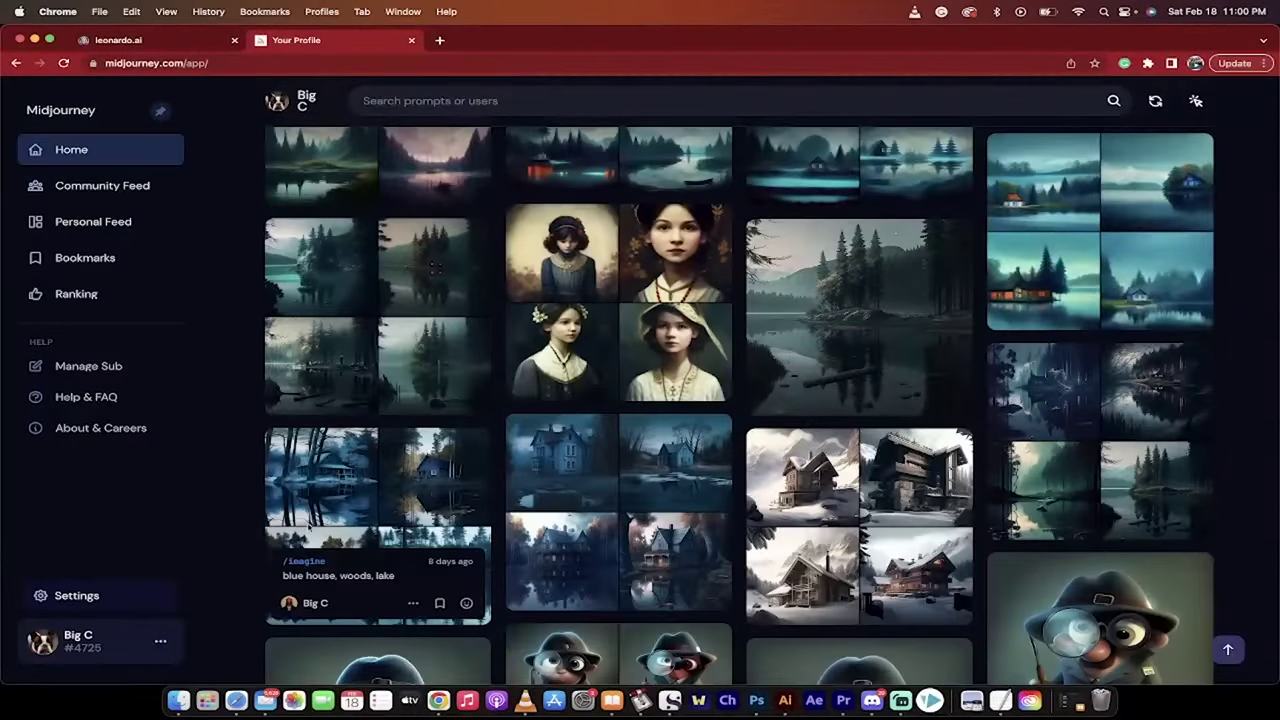
Step: Return to the Leonardo.Ai home page and jump back to its top
click(155, 44)
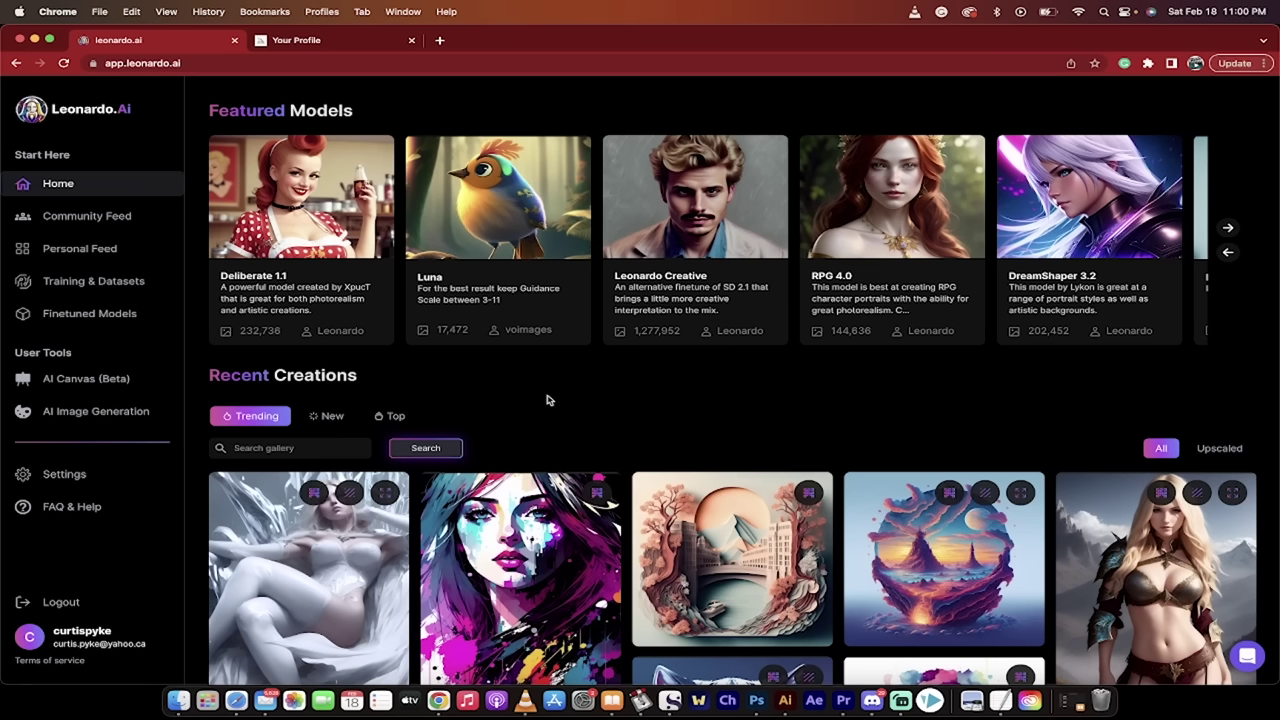
scroll(546, 400, down, 10)
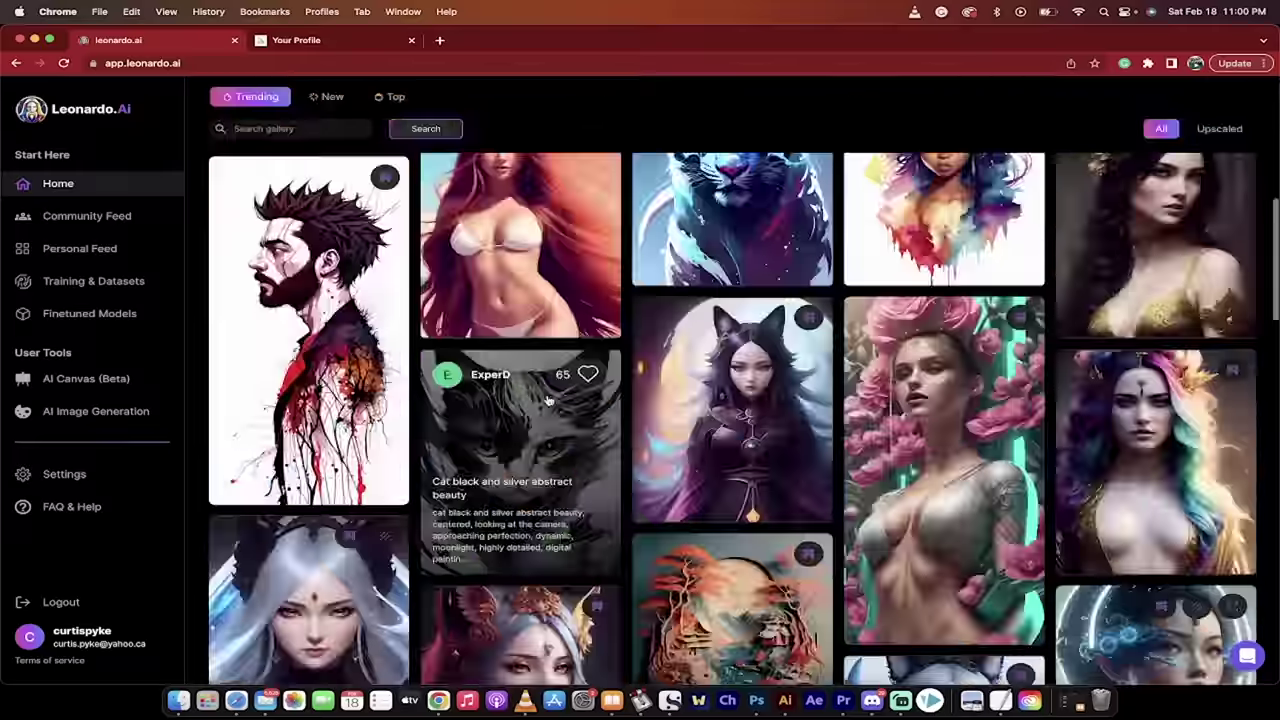
click(58, 183)
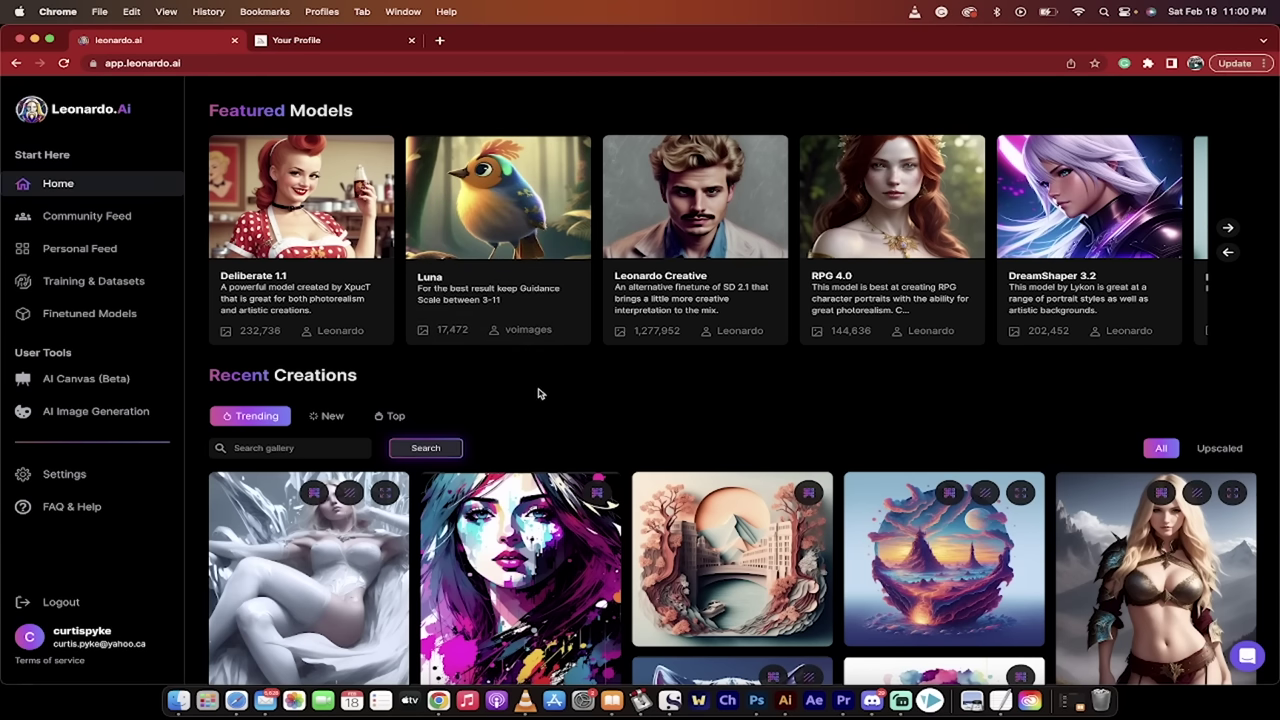
Step: Show your own finetuned models: Pixar2, Pixar and Caravaggio
click(105, 314)
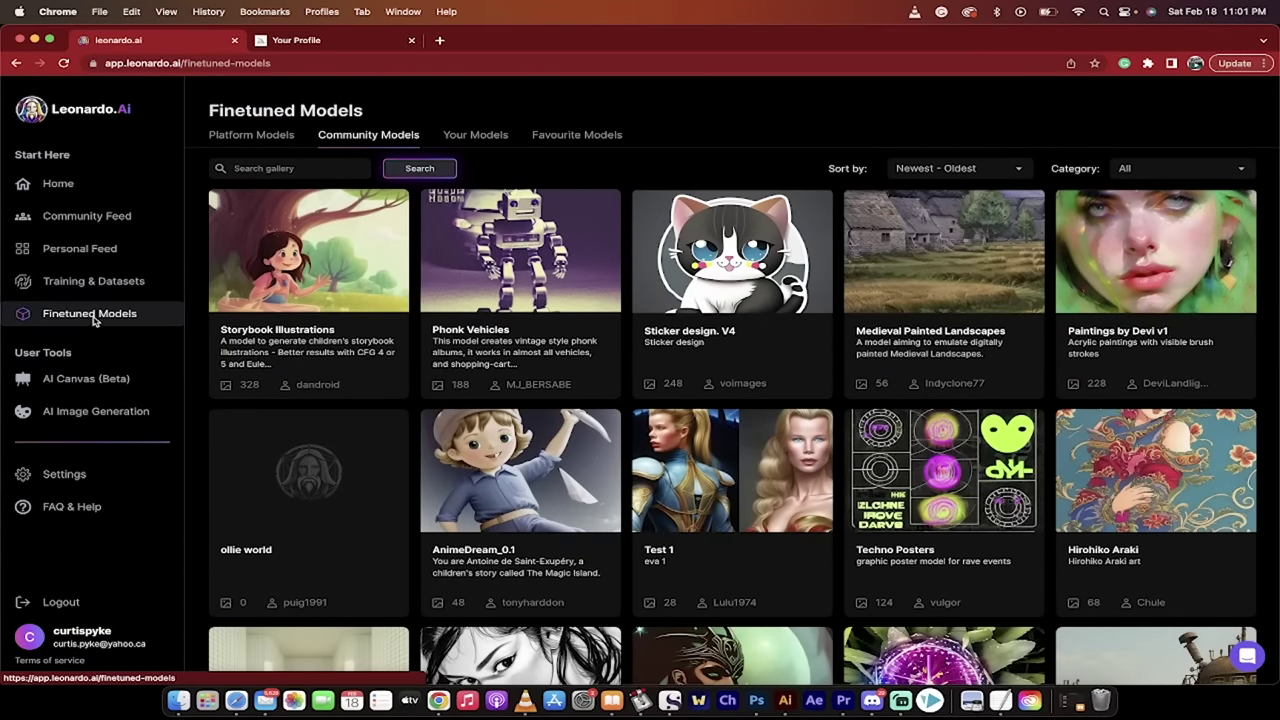
click(470, 135)
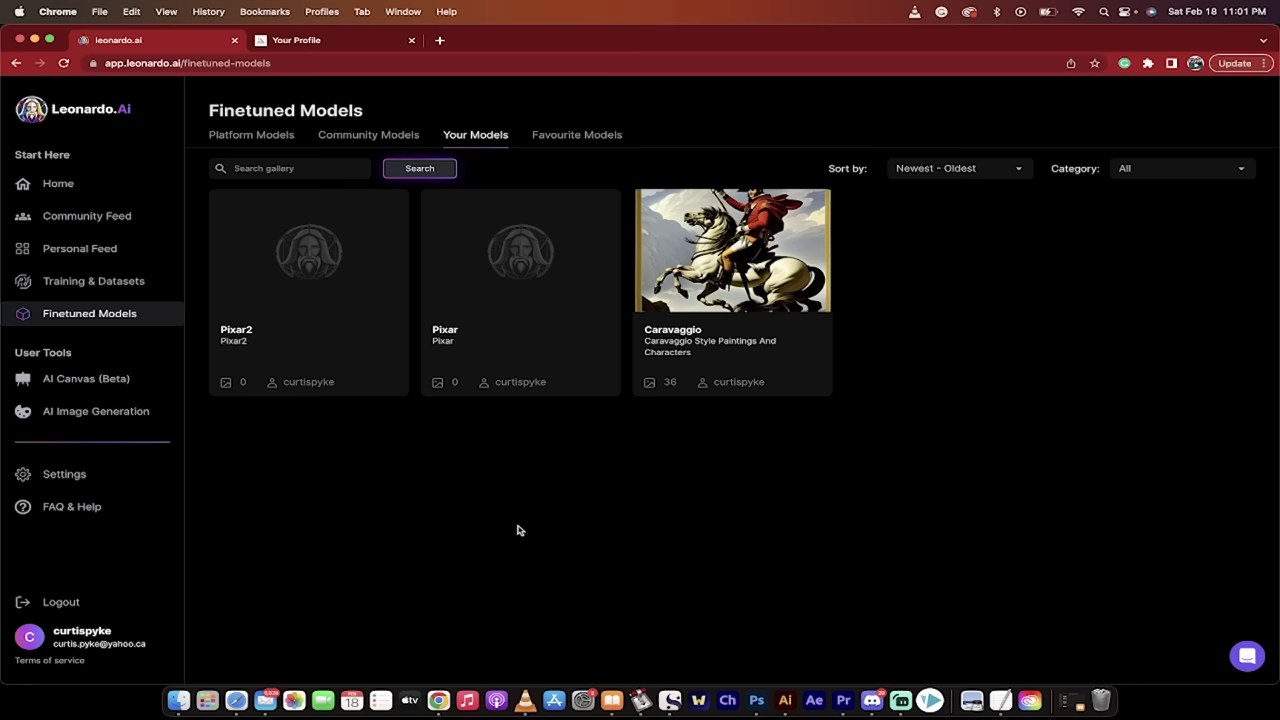
mouse_move(693, 262)
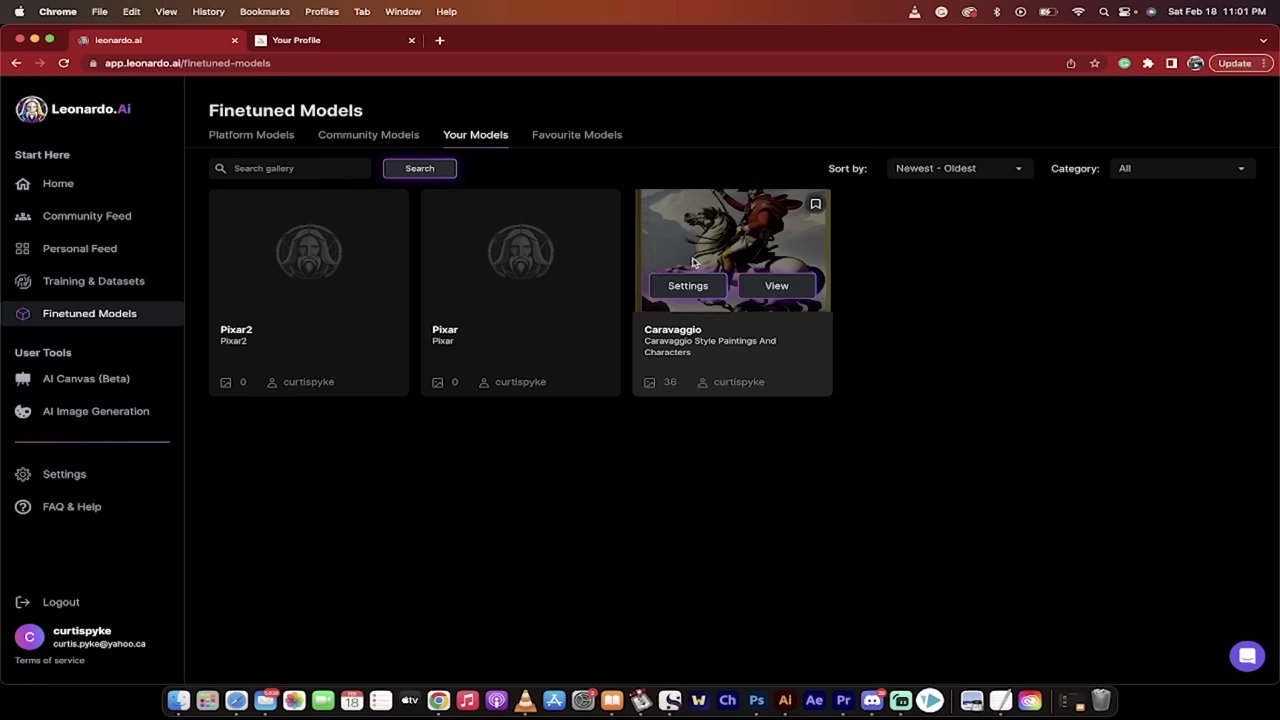
click(770, 286)
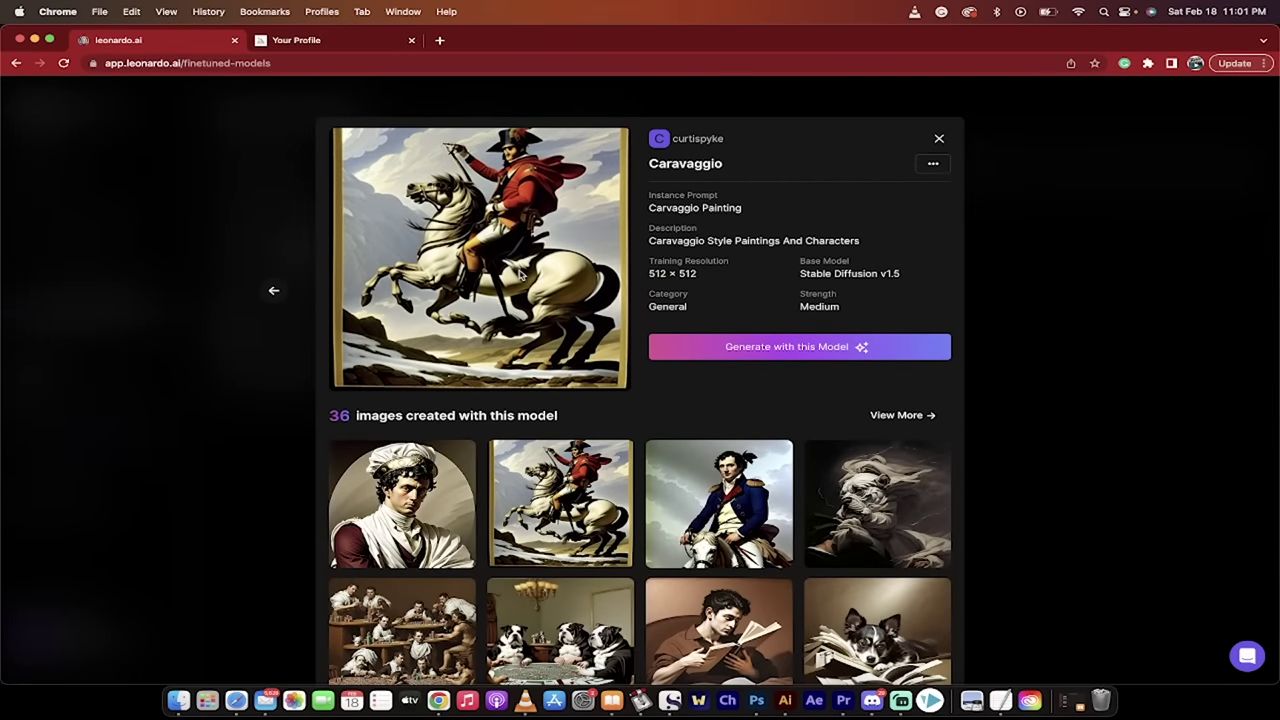
scroll(520, 268, down, 1)
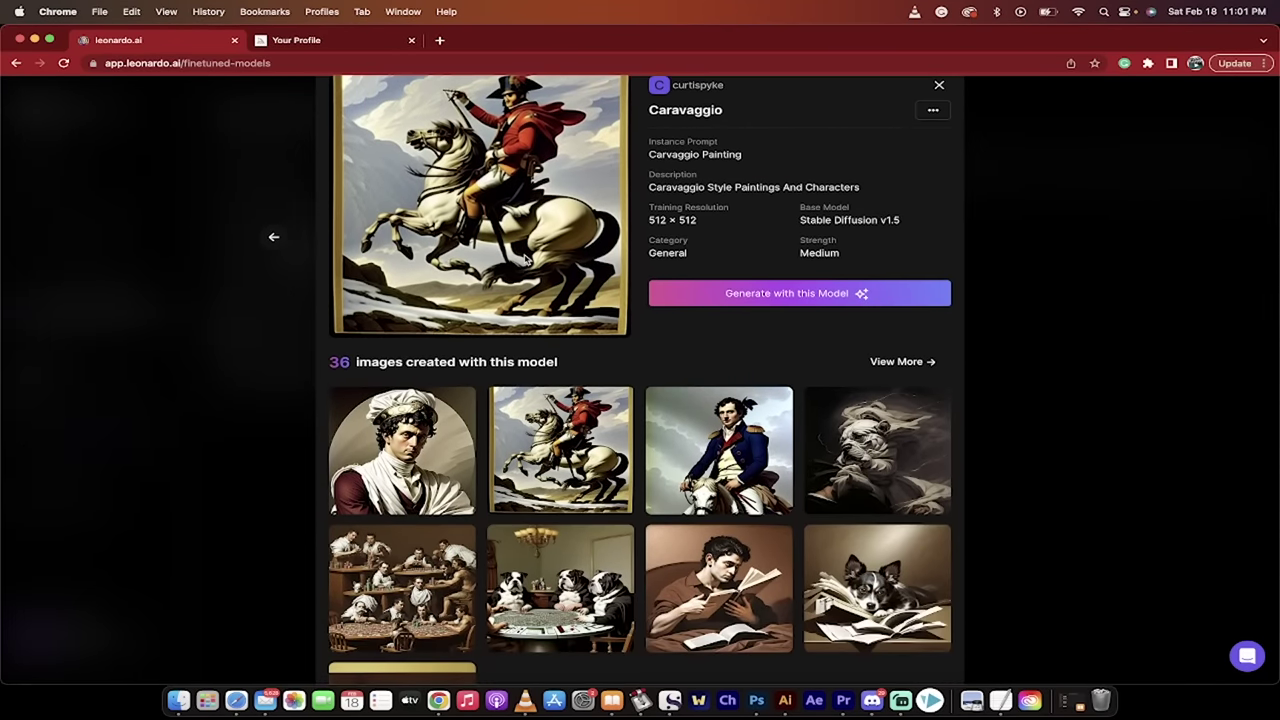
scroll(527, 258, up, 1)
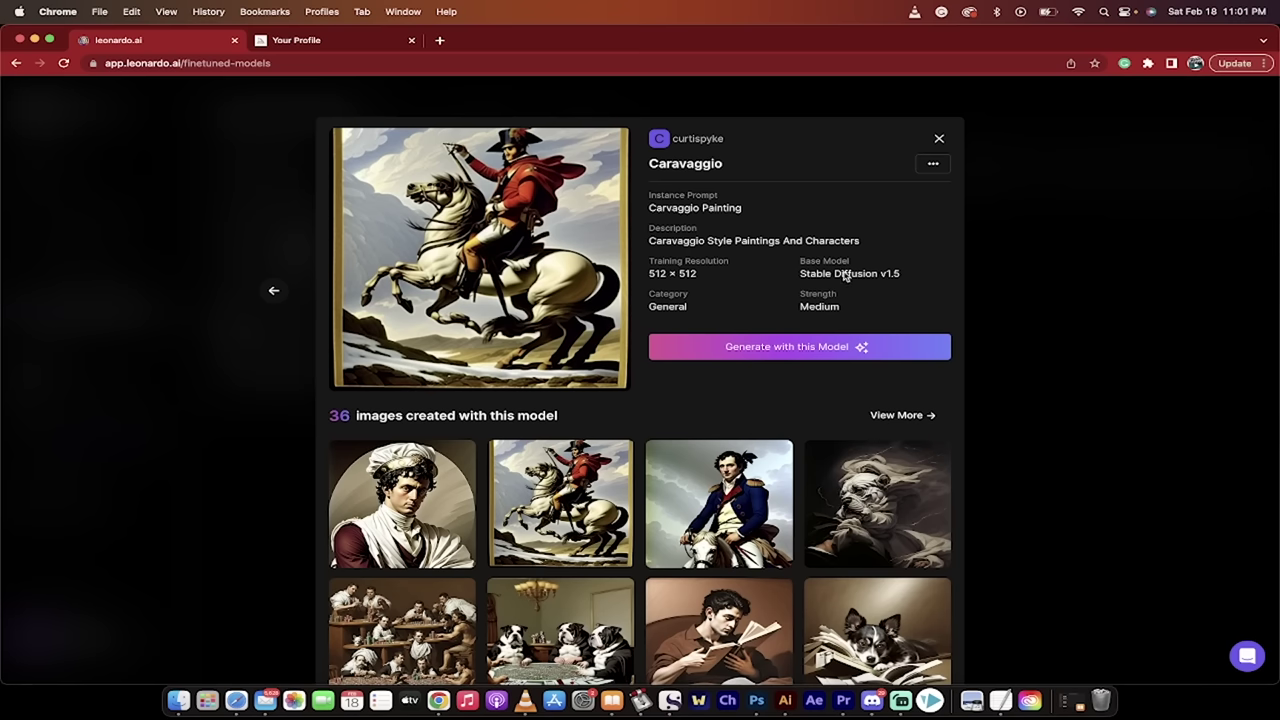
scroll(780, 283, down, 4)
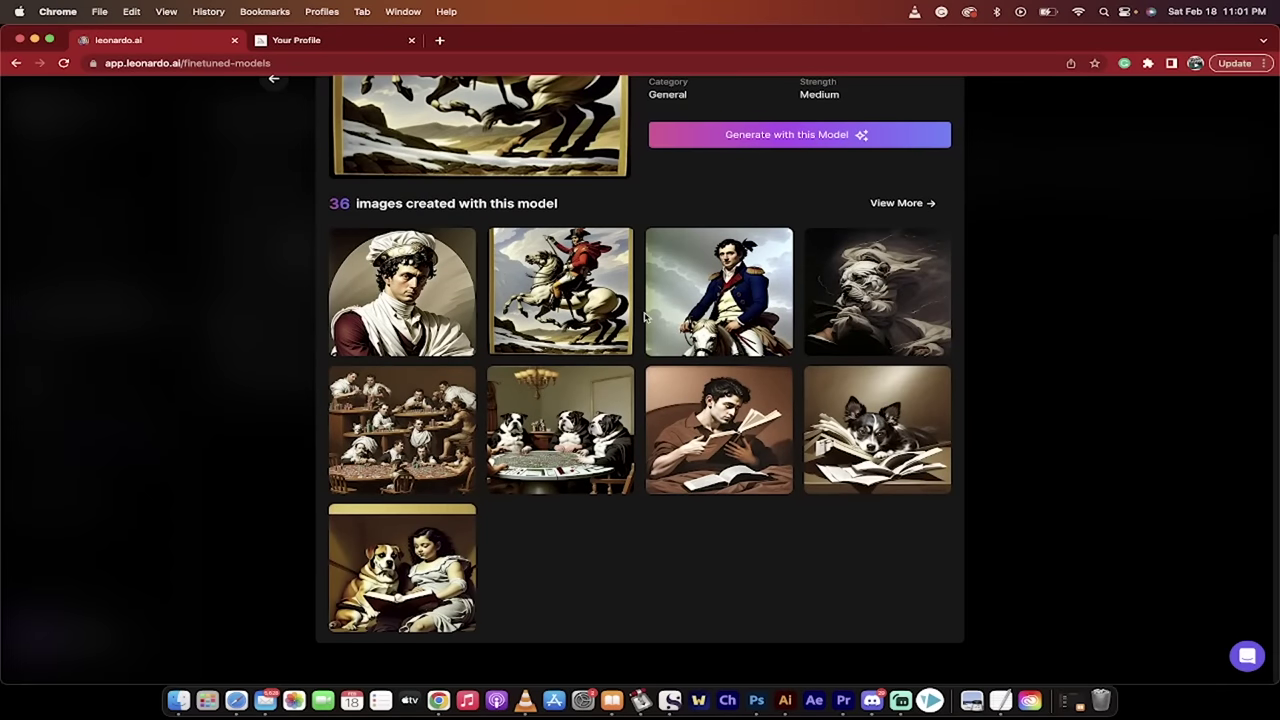
click(433, 313)
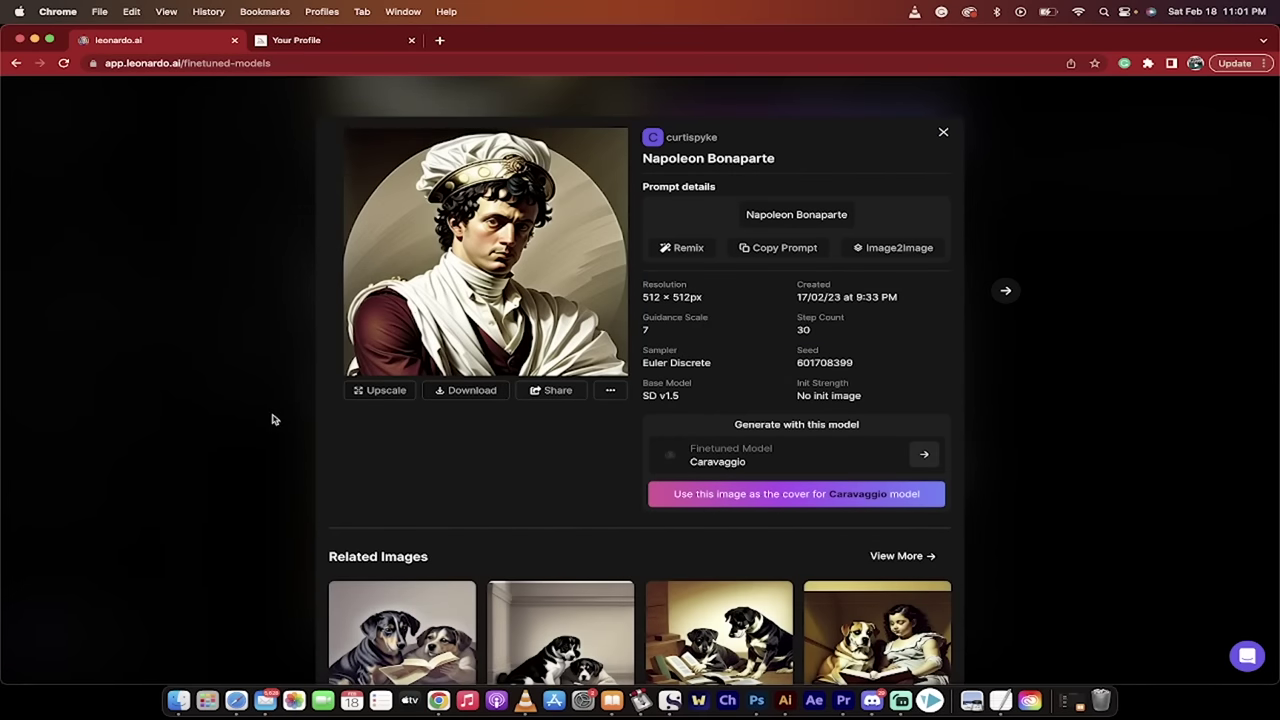
click(275, 420)
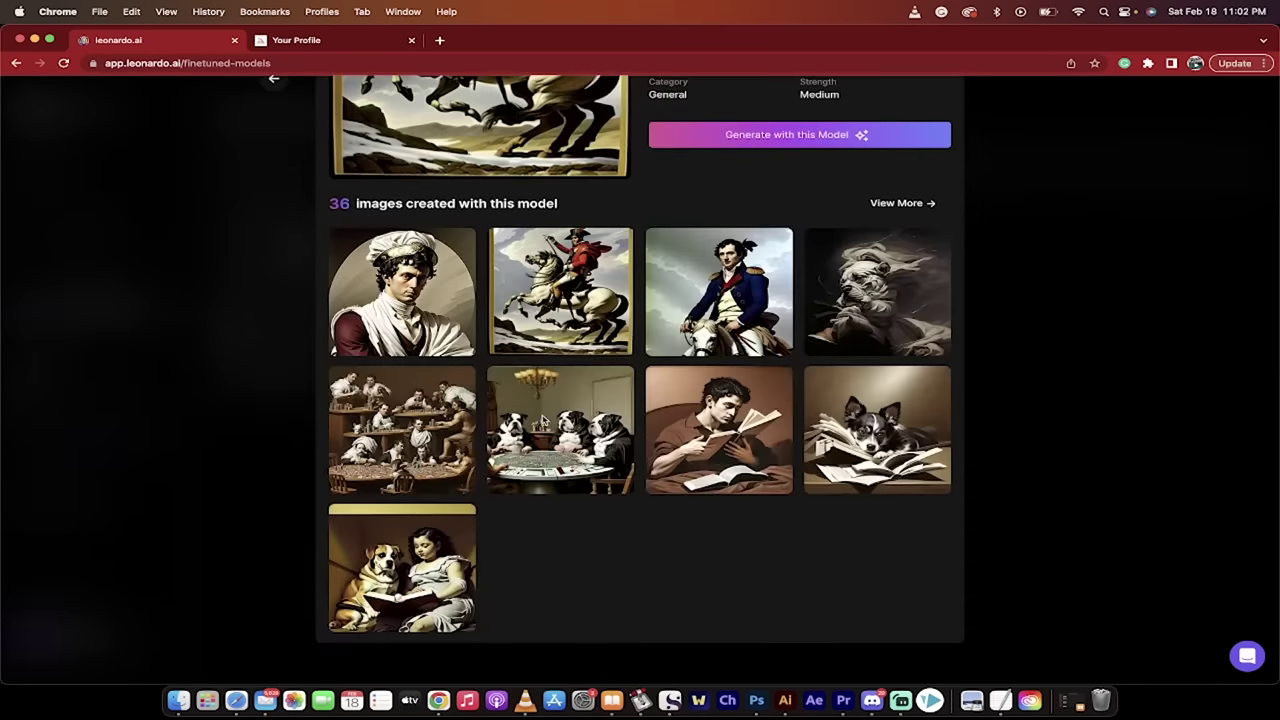
click(342, 264)
click(245, 312)
scroll(594, 291, up, 3)
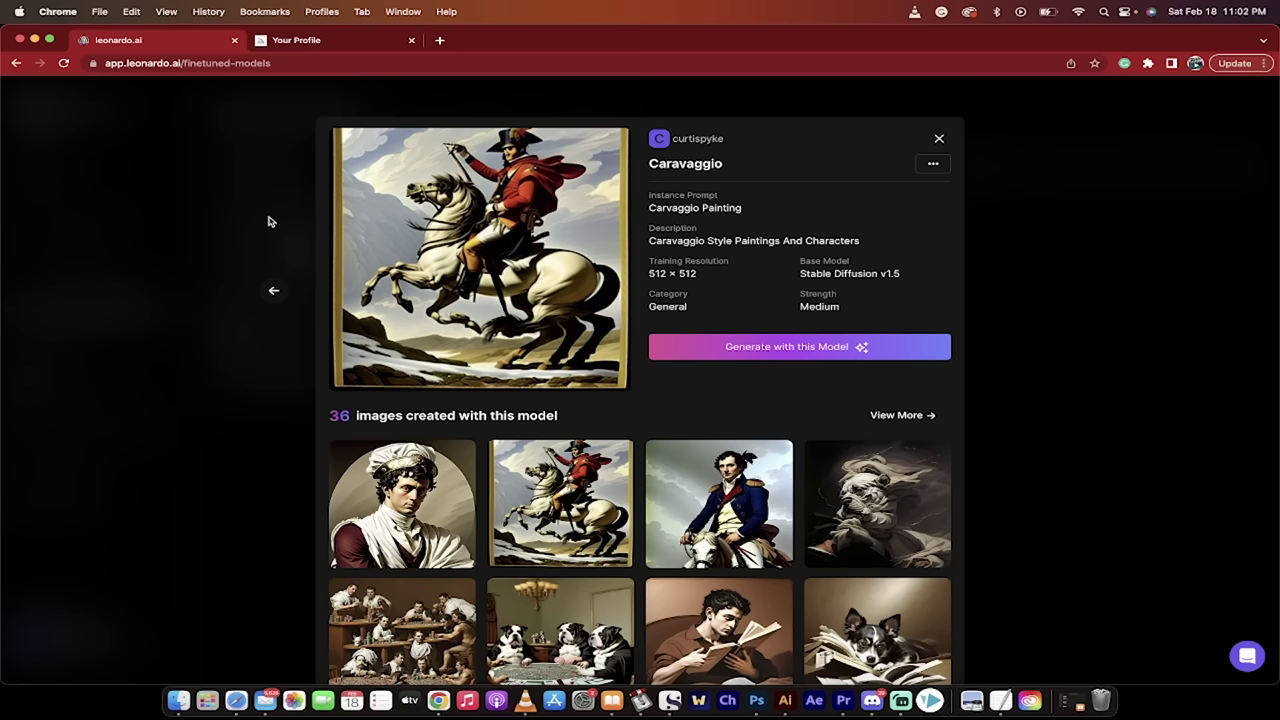
click(240, 252)
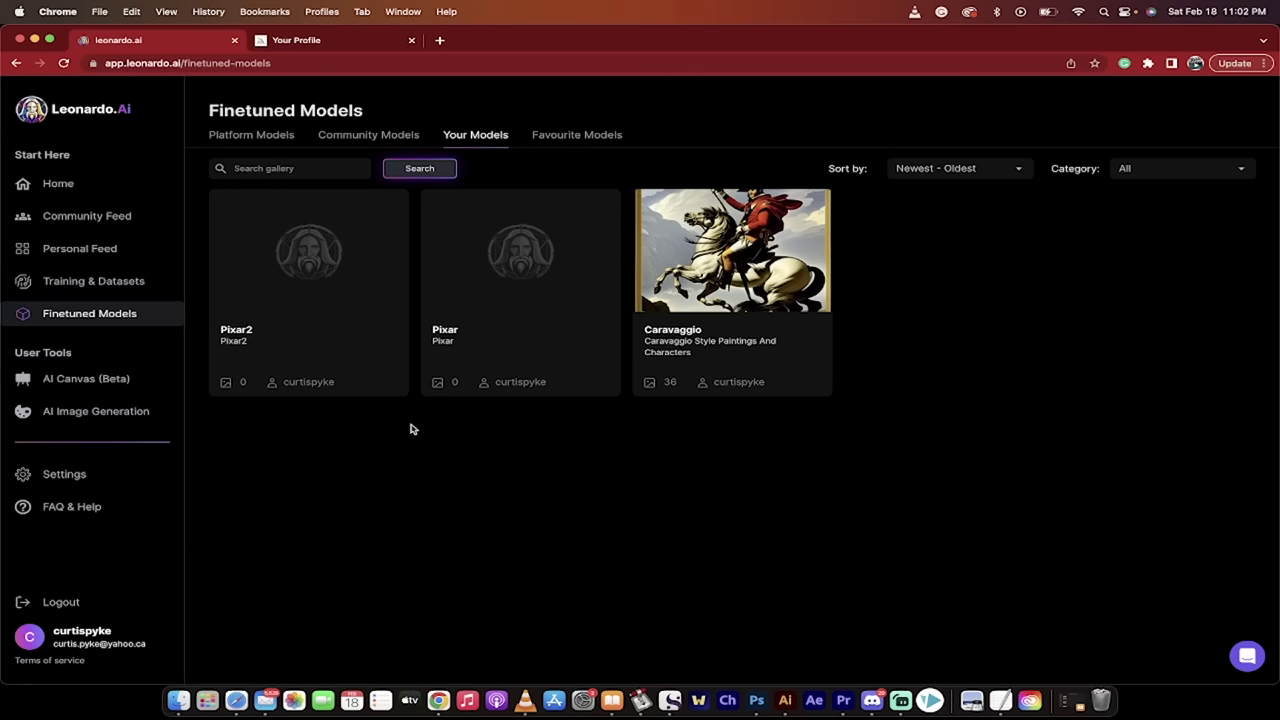
Step: Browse Training & Datasets, opening an existing dataset's editor and returning to the list
click(120, 283)
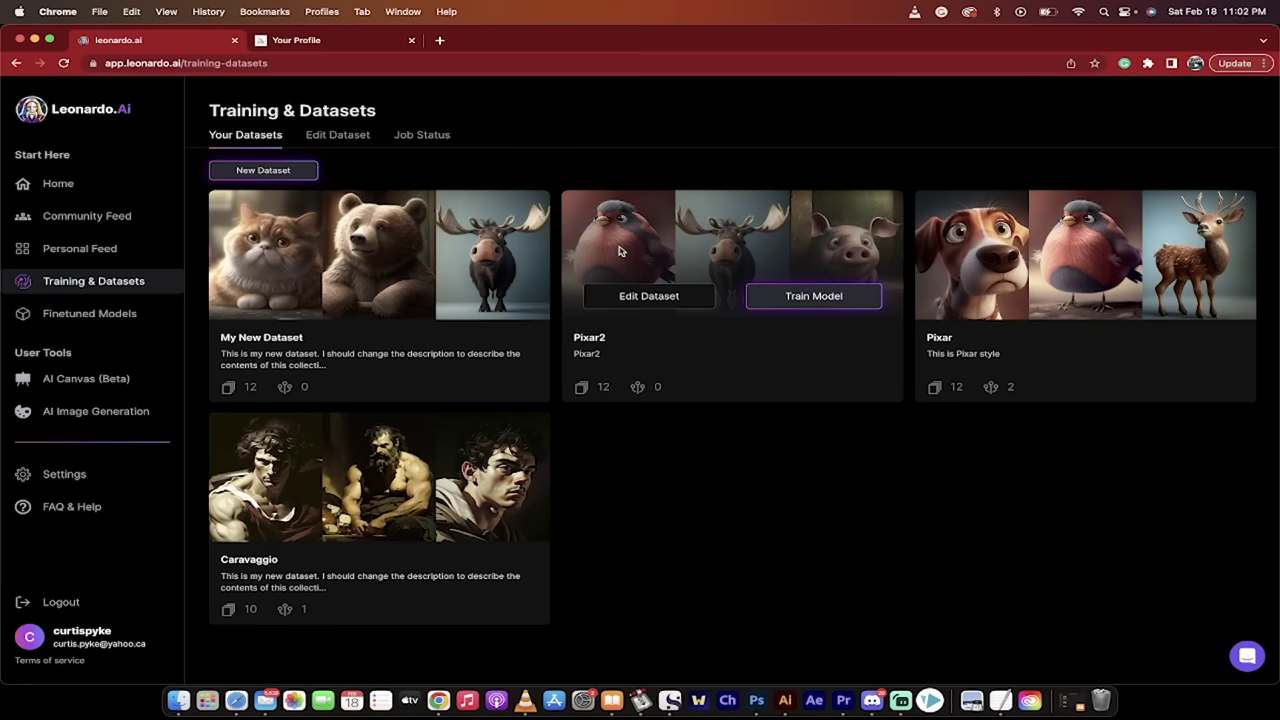
mouse_move(1018, 228)
click(334, 135)
click(272, 146)
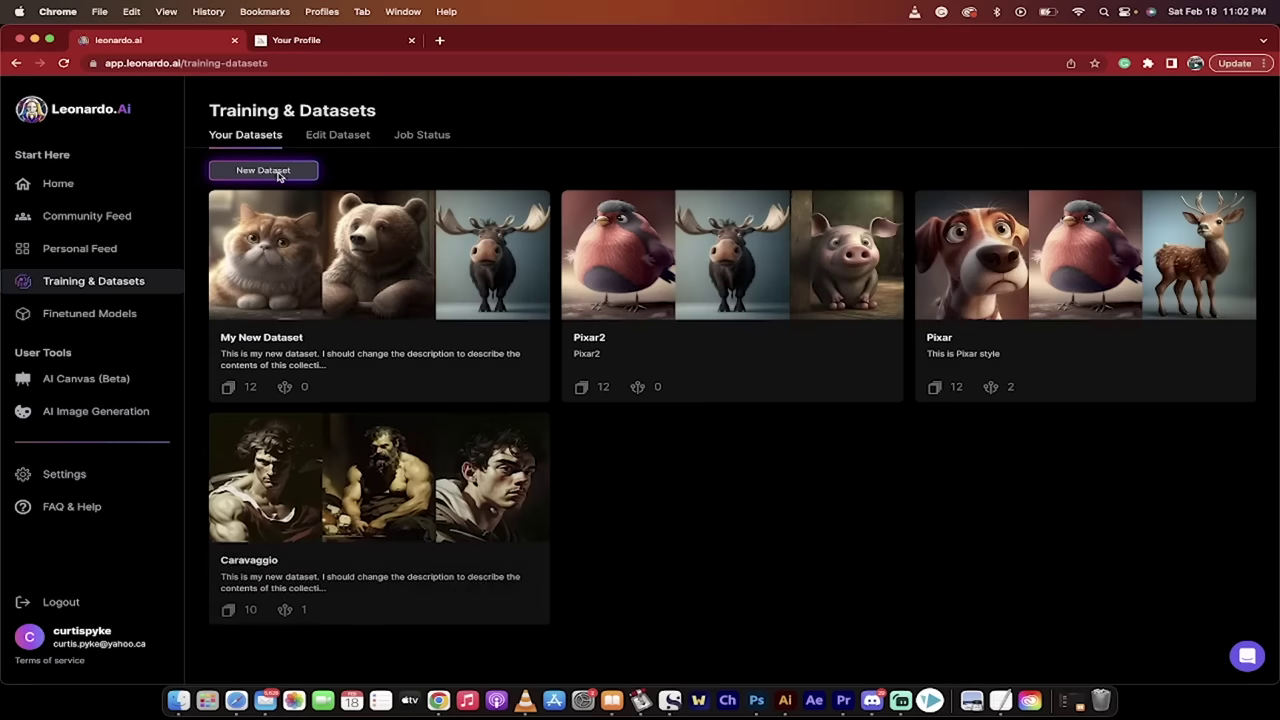
Step: Create a new dataset named 'p' with description 'p'
click(278, 176)
click(488, 194)
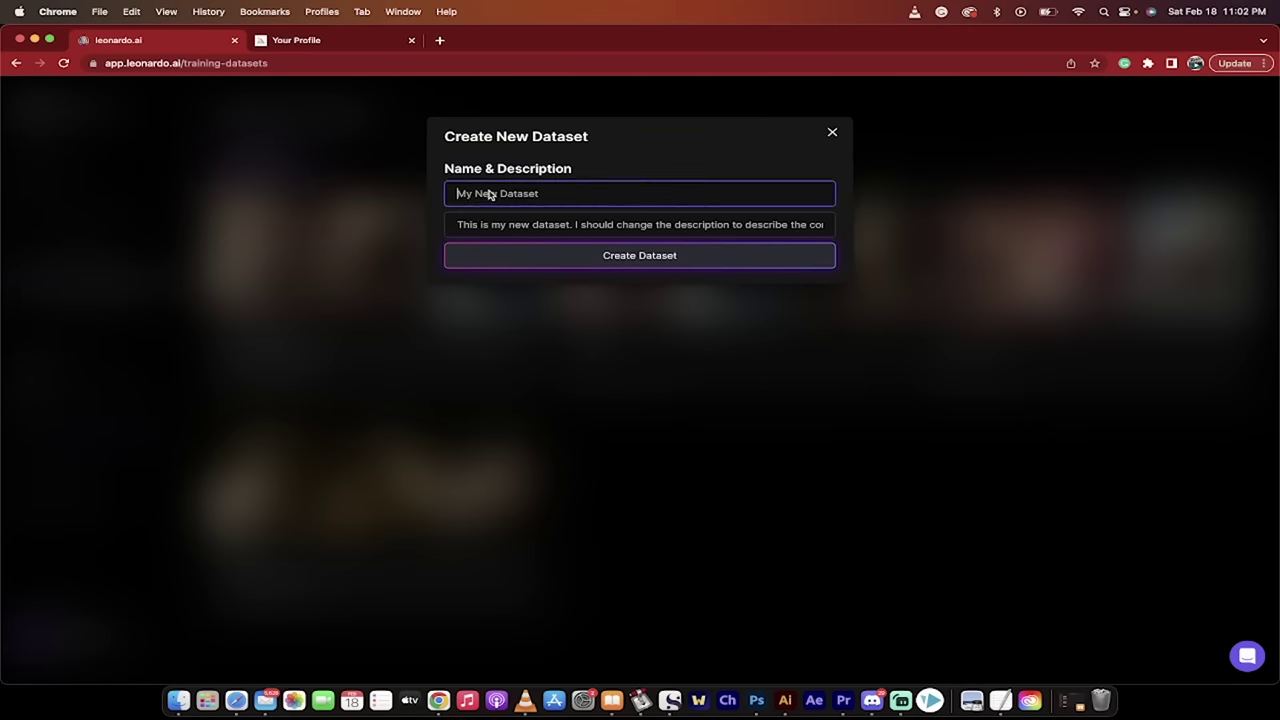
text(p)
click(487, 222)
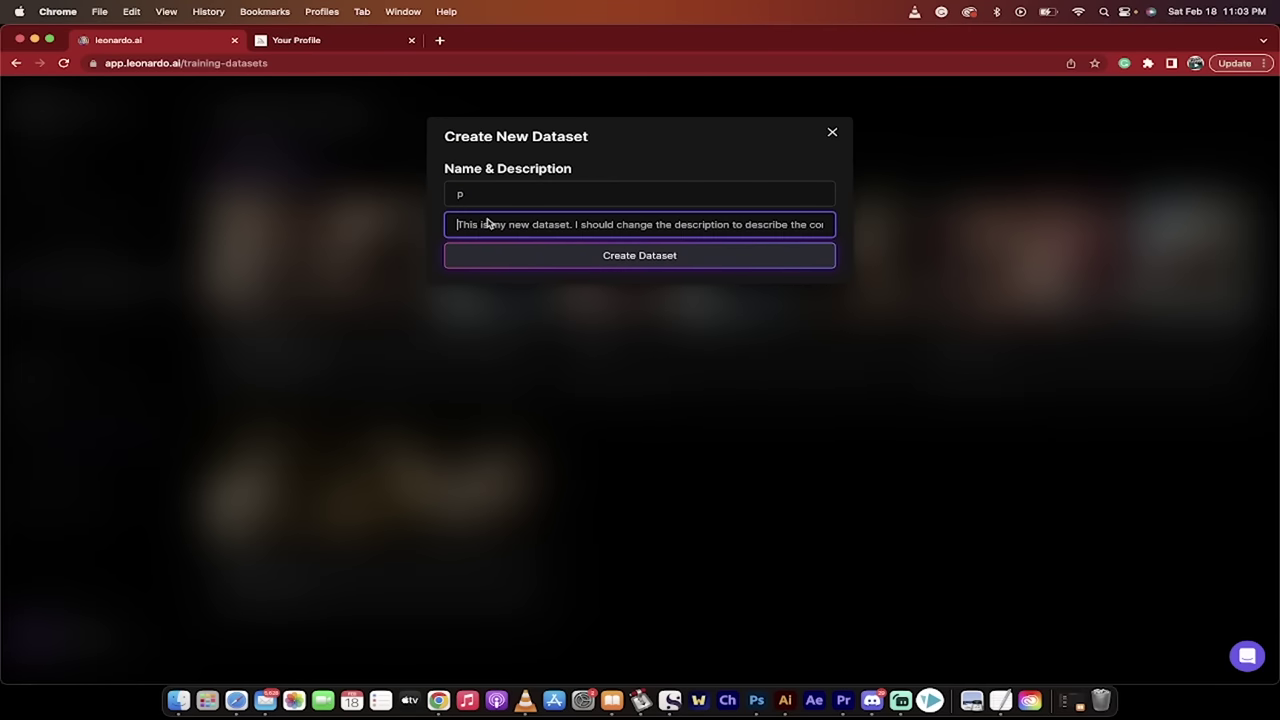
text(p)
click(488, 261)
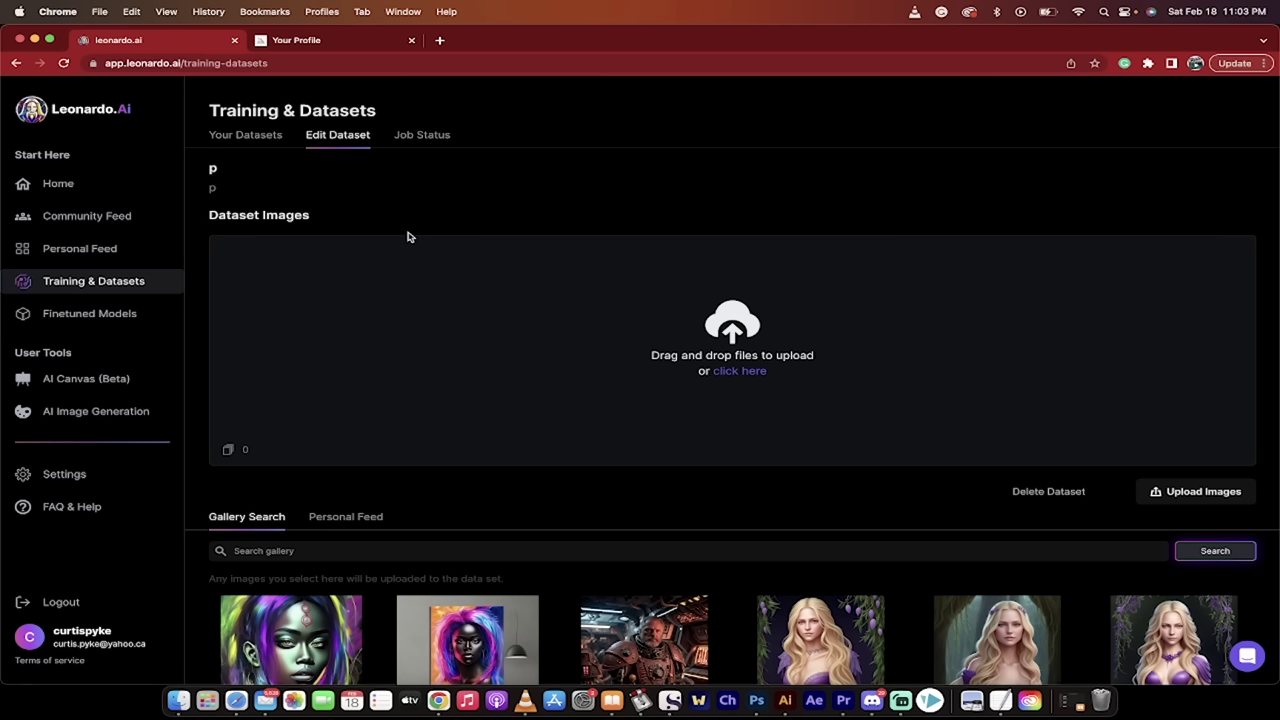
Step: Upload the twelve animal PNGs from Finder's Pictures folder into dataset 'p'
click(178, 701)
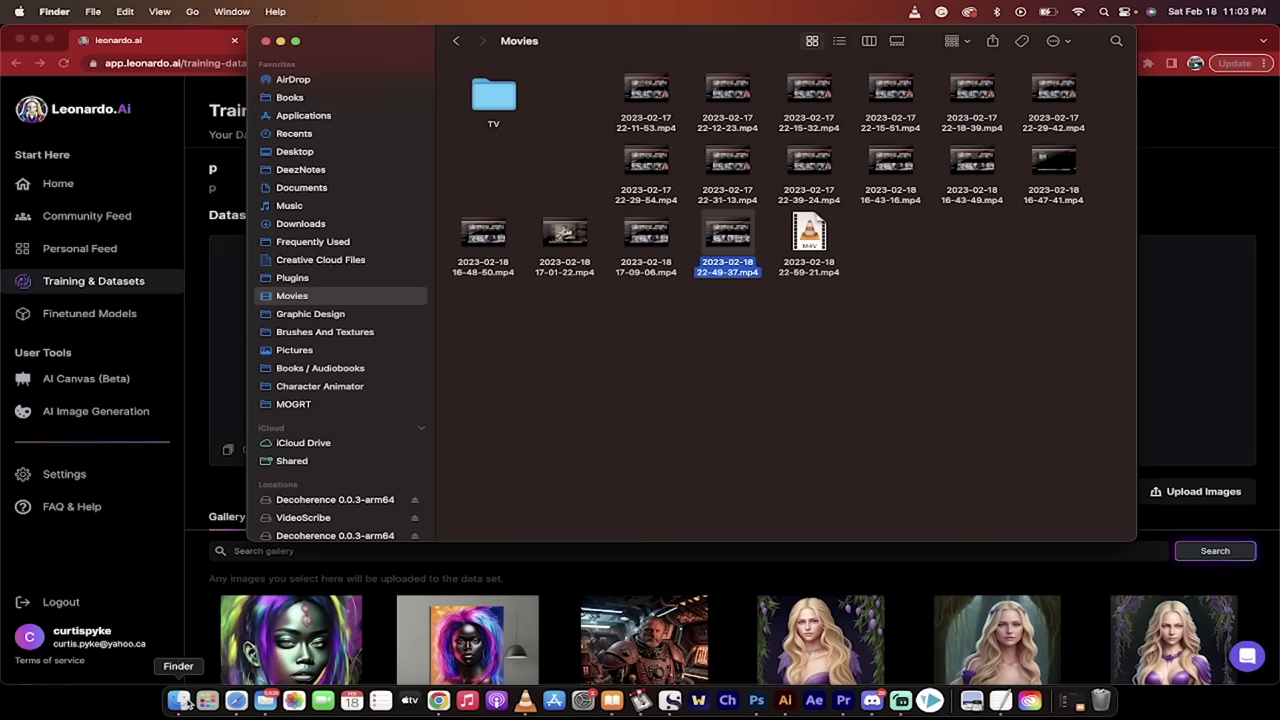
click(294, 350)
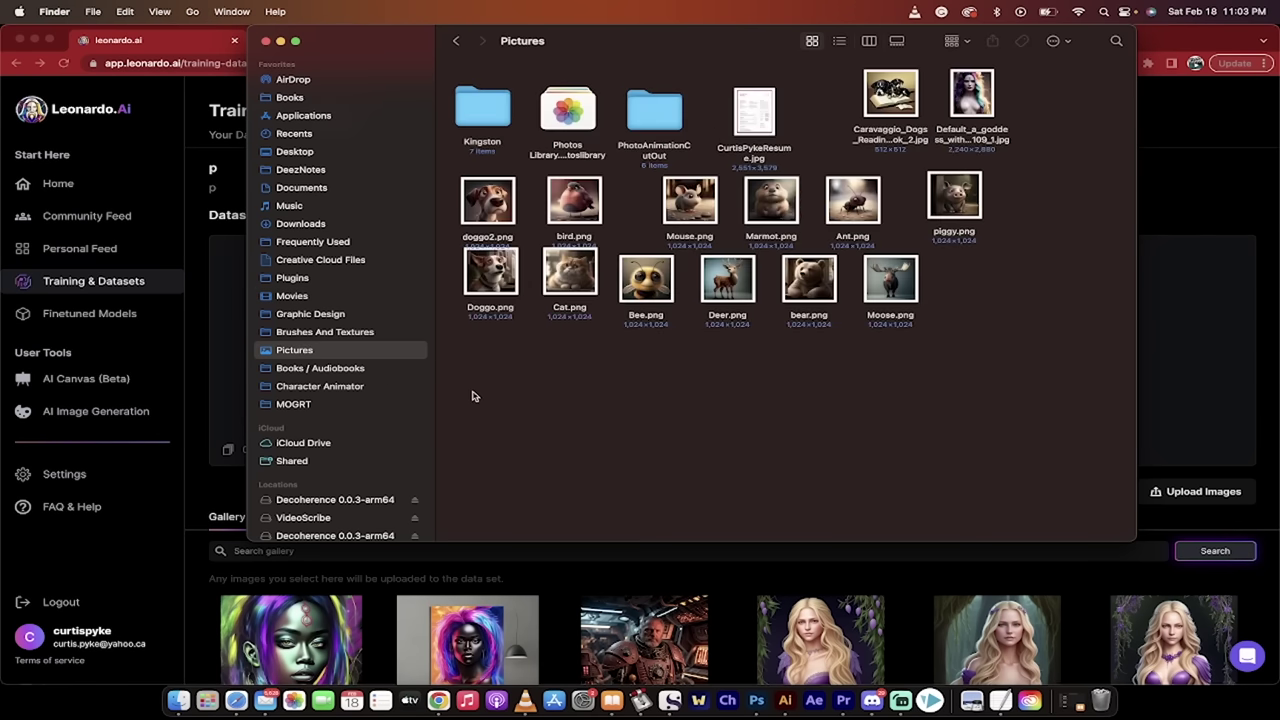
drag(450, 183, 1088, 388)
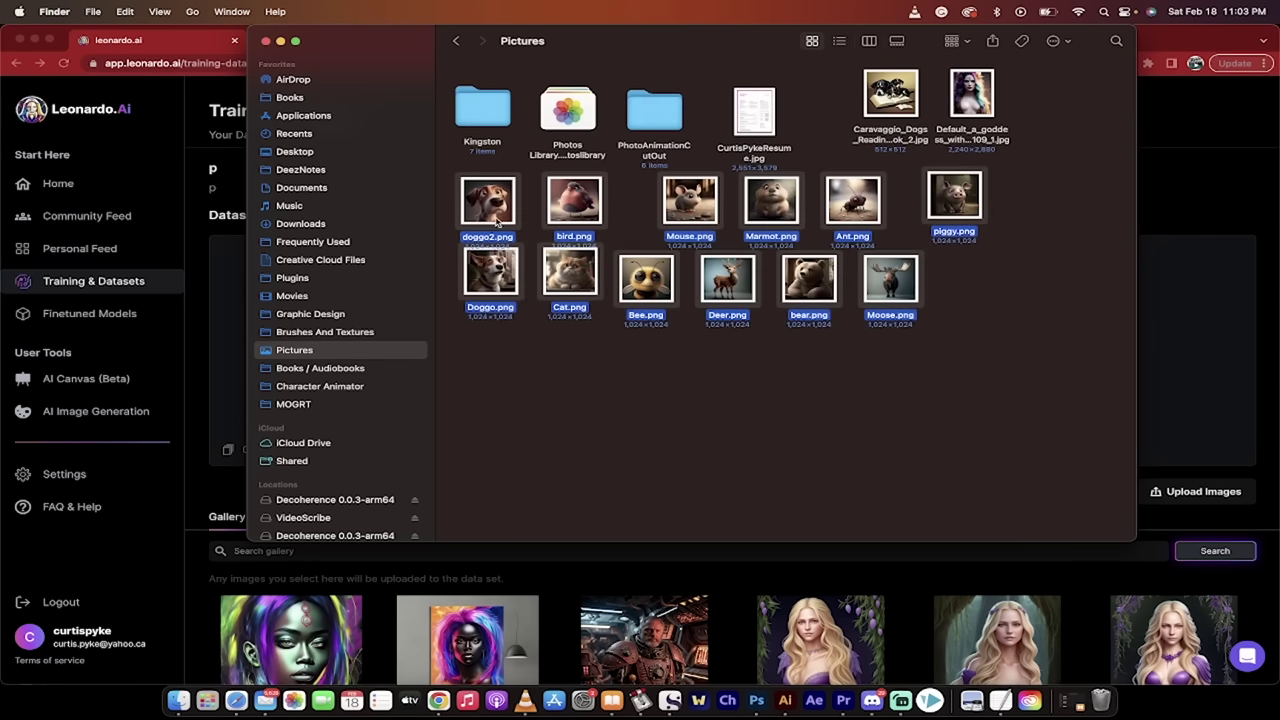
drag(496, 222, 563, 314)
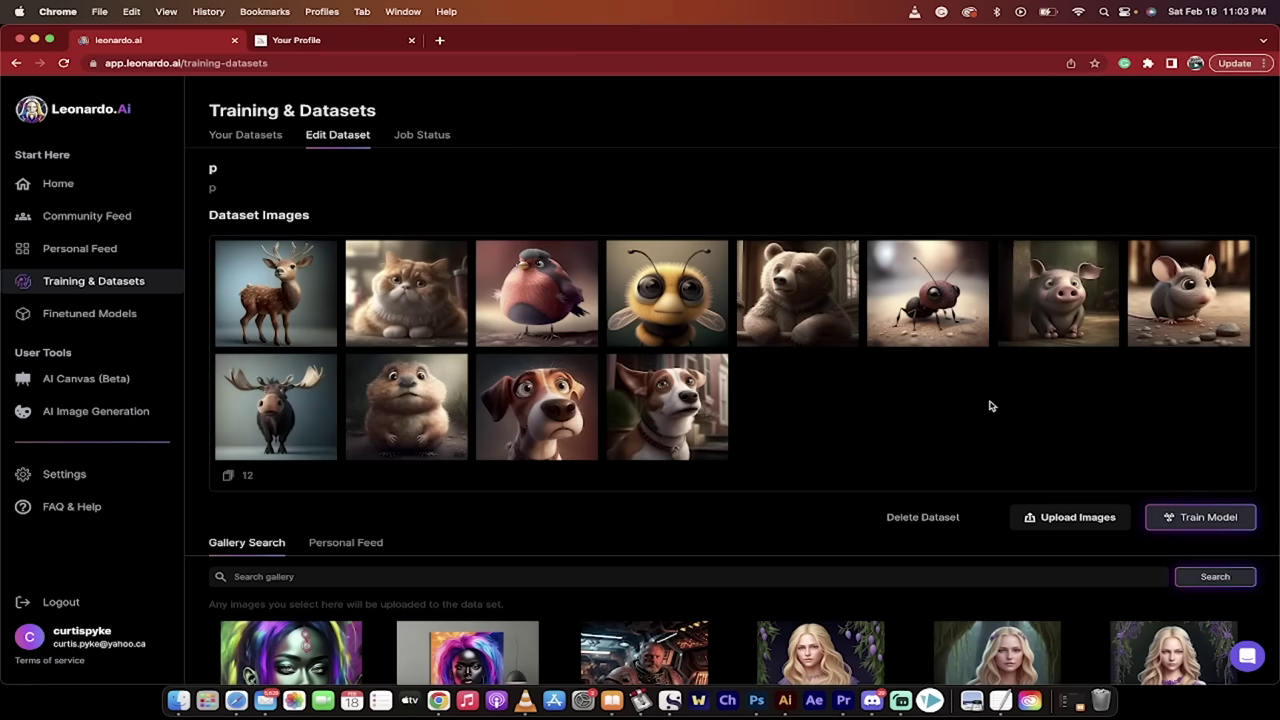
Step: Review dataset 'p' training settings, close without training, and return to Finetuned Models
click(1172, 517)
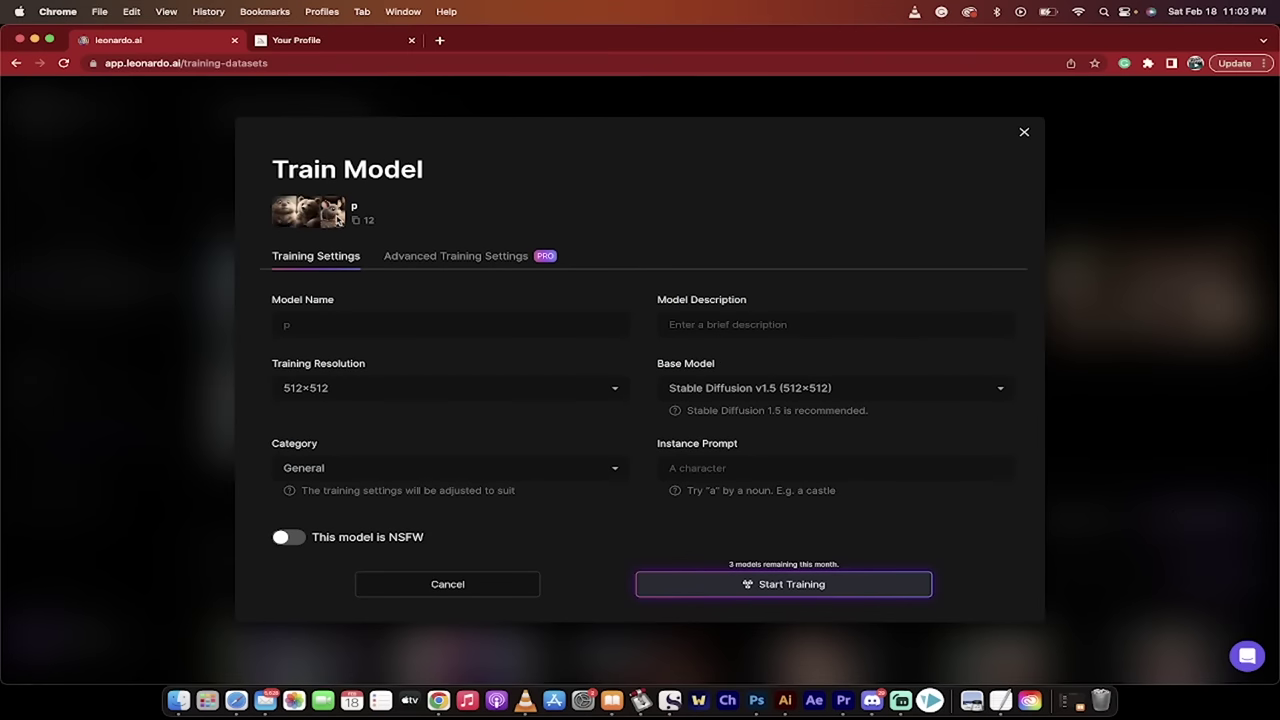
click(1024, 132)
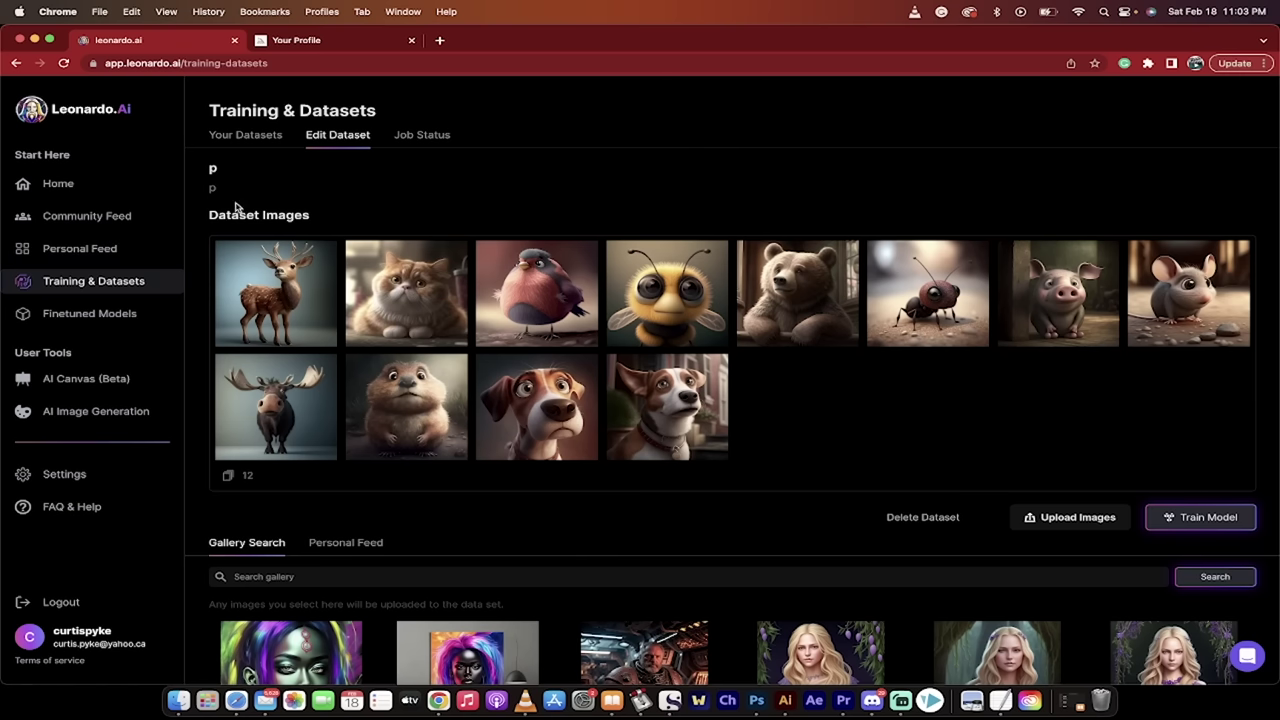
click(72, 313)
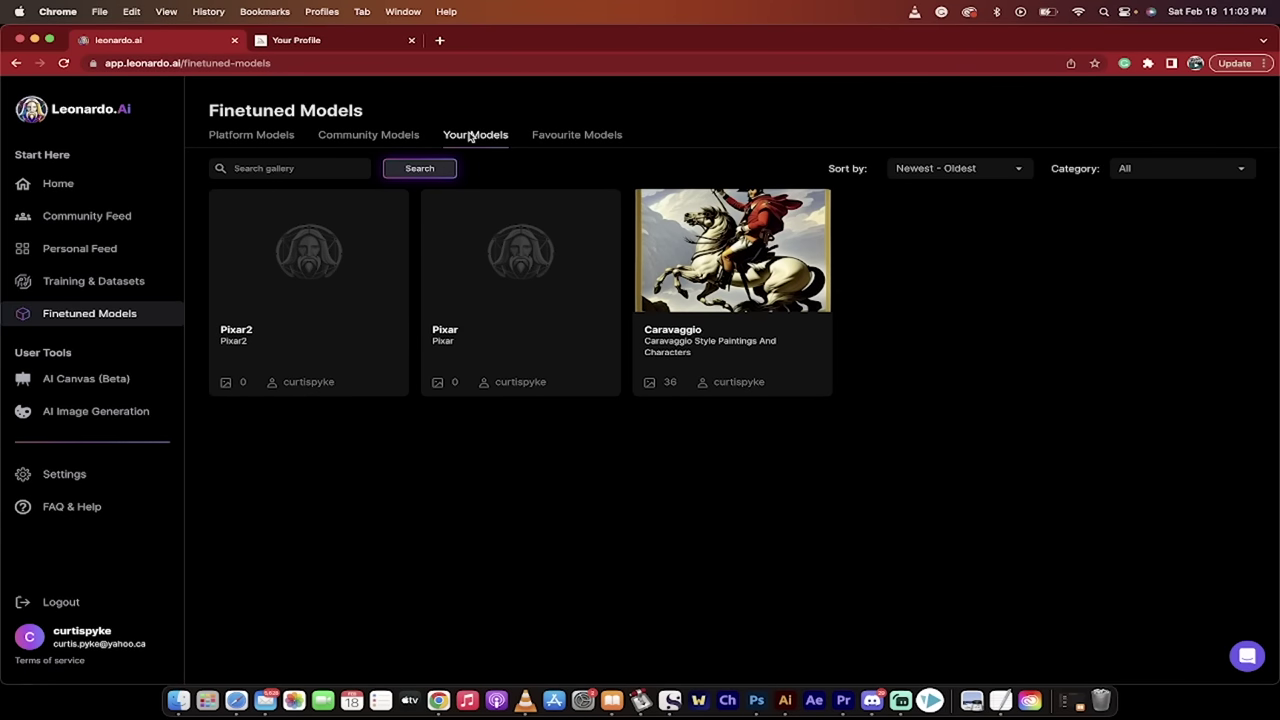
mouse_move(497, 263)
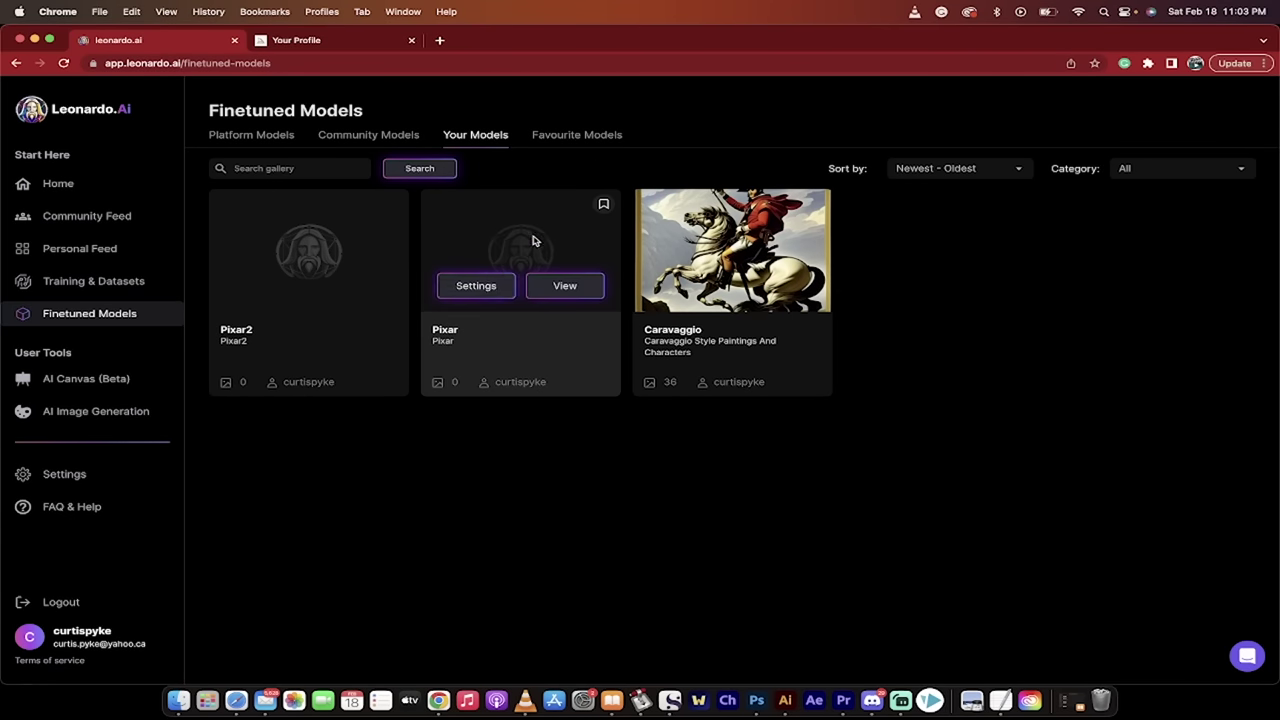
click(562, 286)
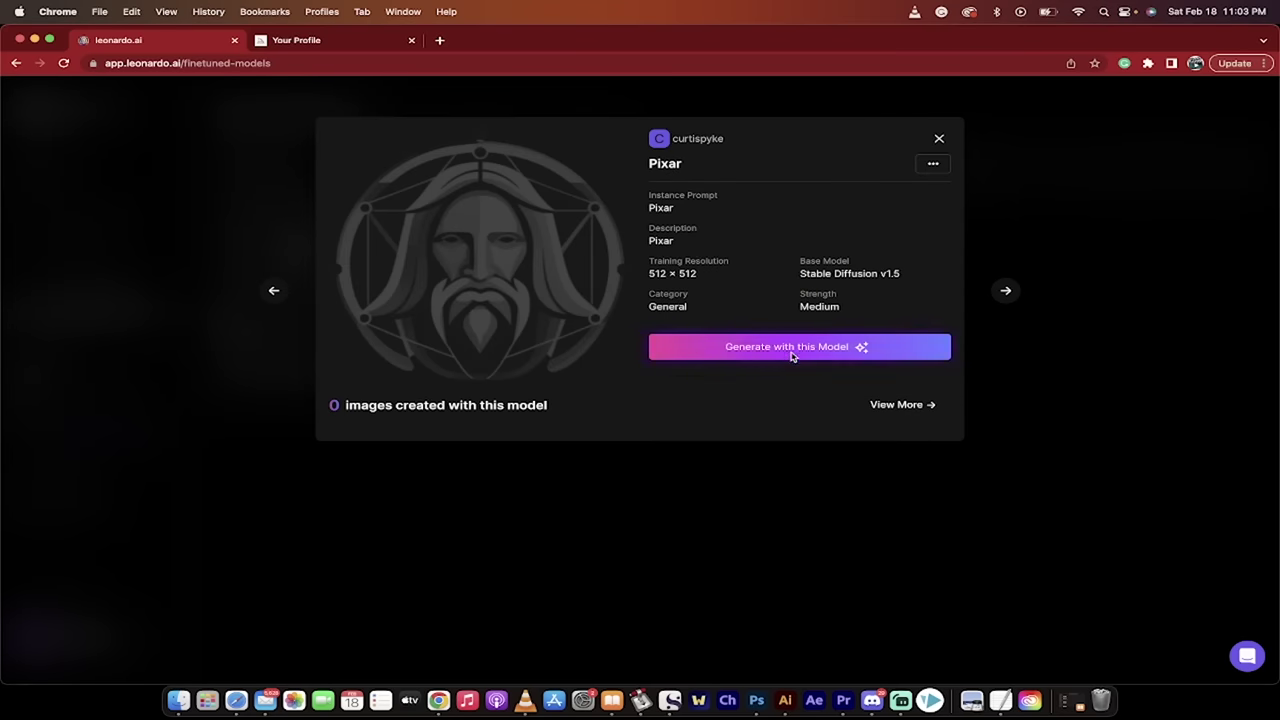
click(932, 163)
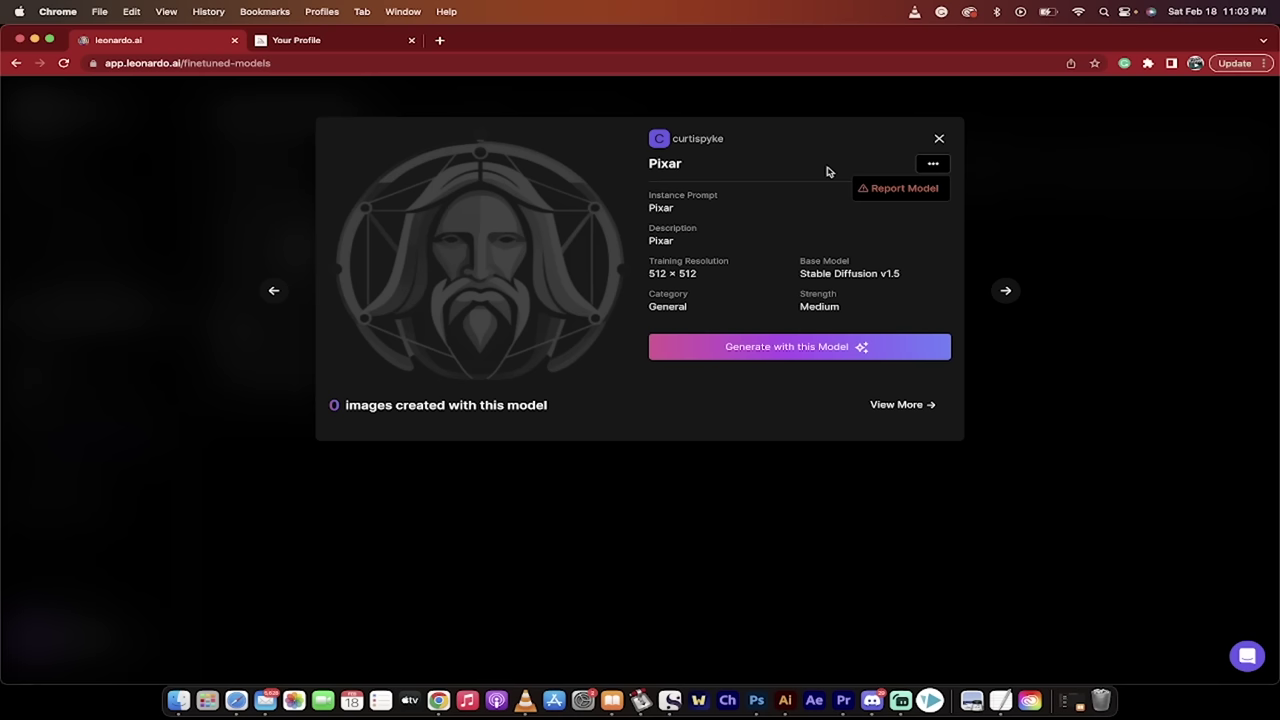
click(755, 172)
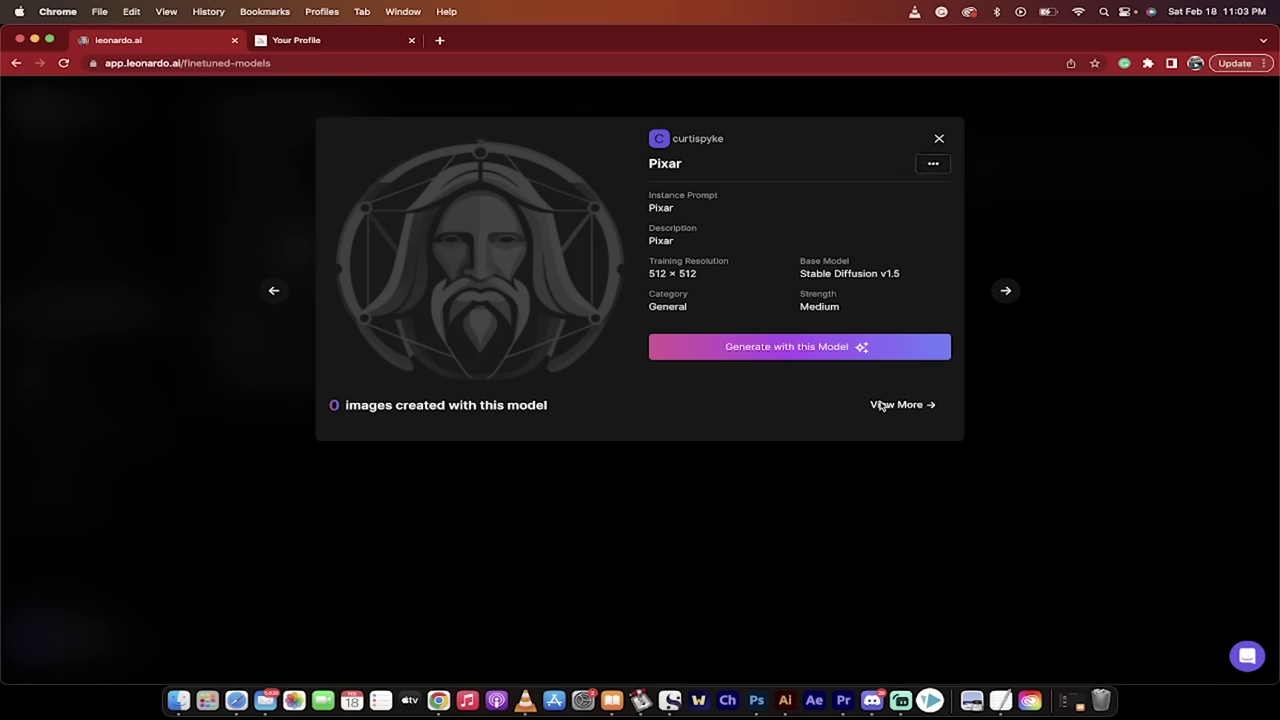
click(938, 139)
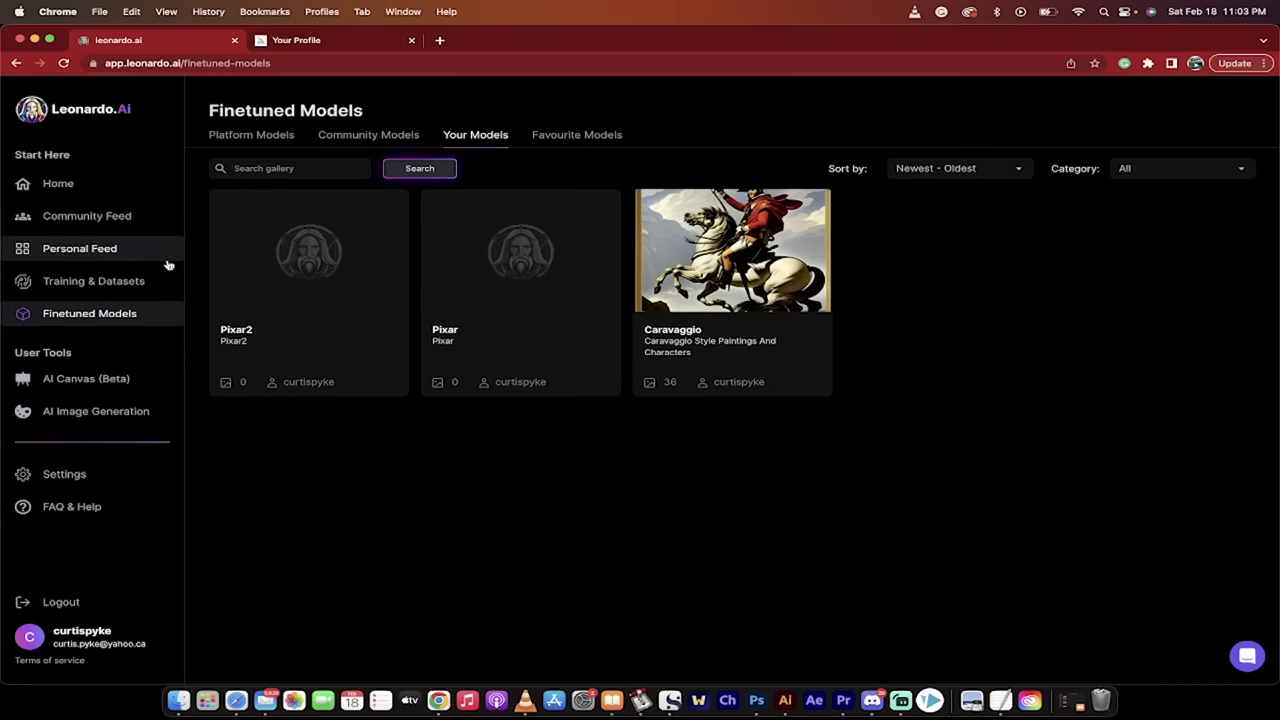
Step: On Home, view and close the RPG 4.0 details, then page through more Featured Models
click(67, 188)
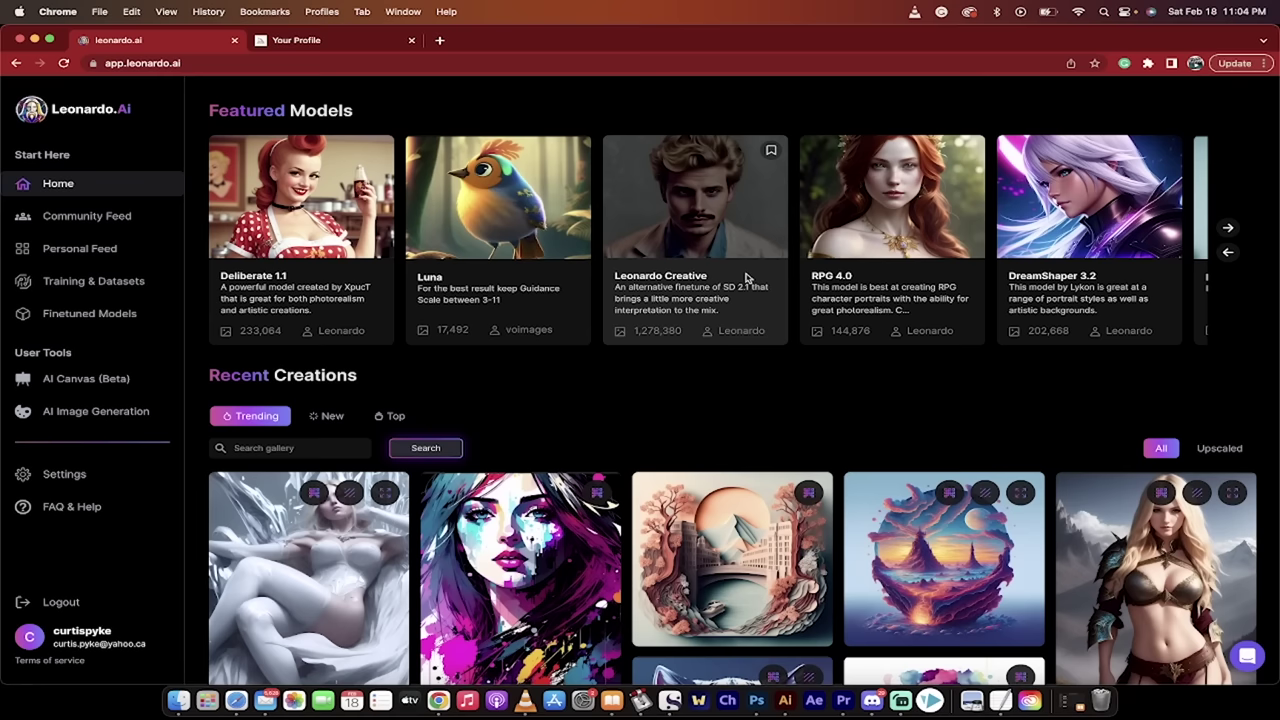
click(882, 289)
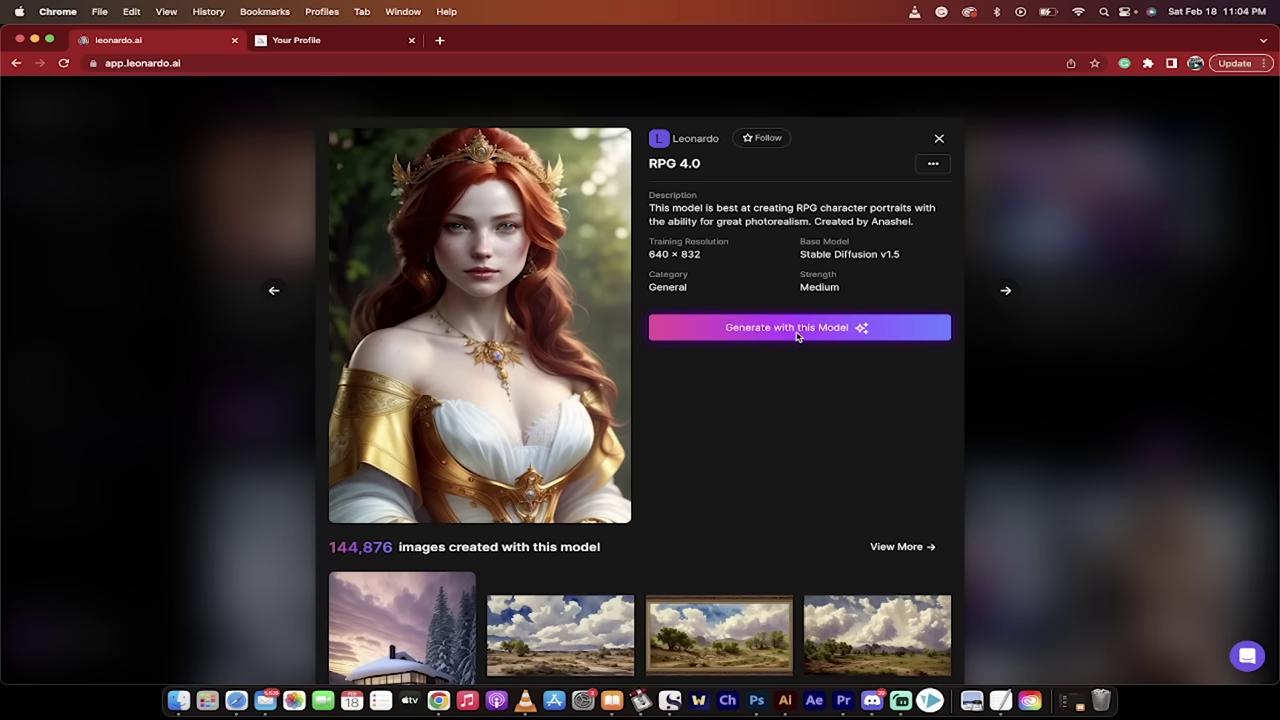
click(1046, 366)
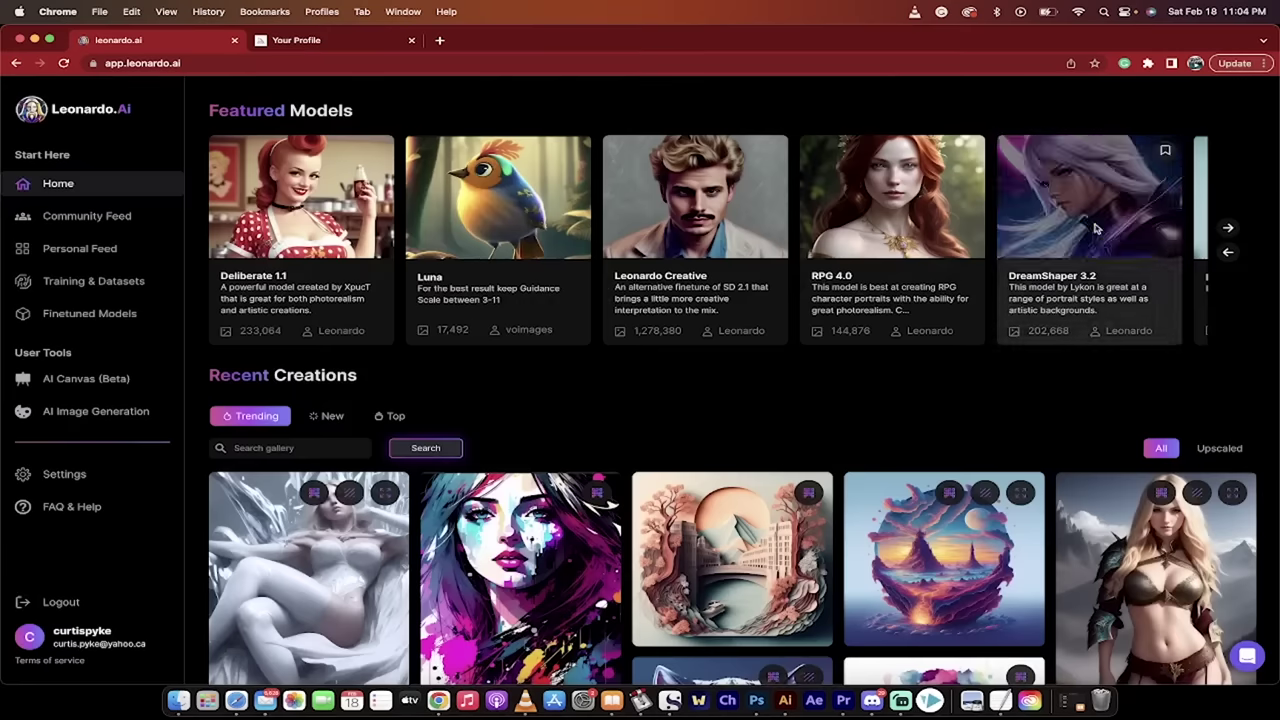
click(1228, 228)
click(1228, 228)
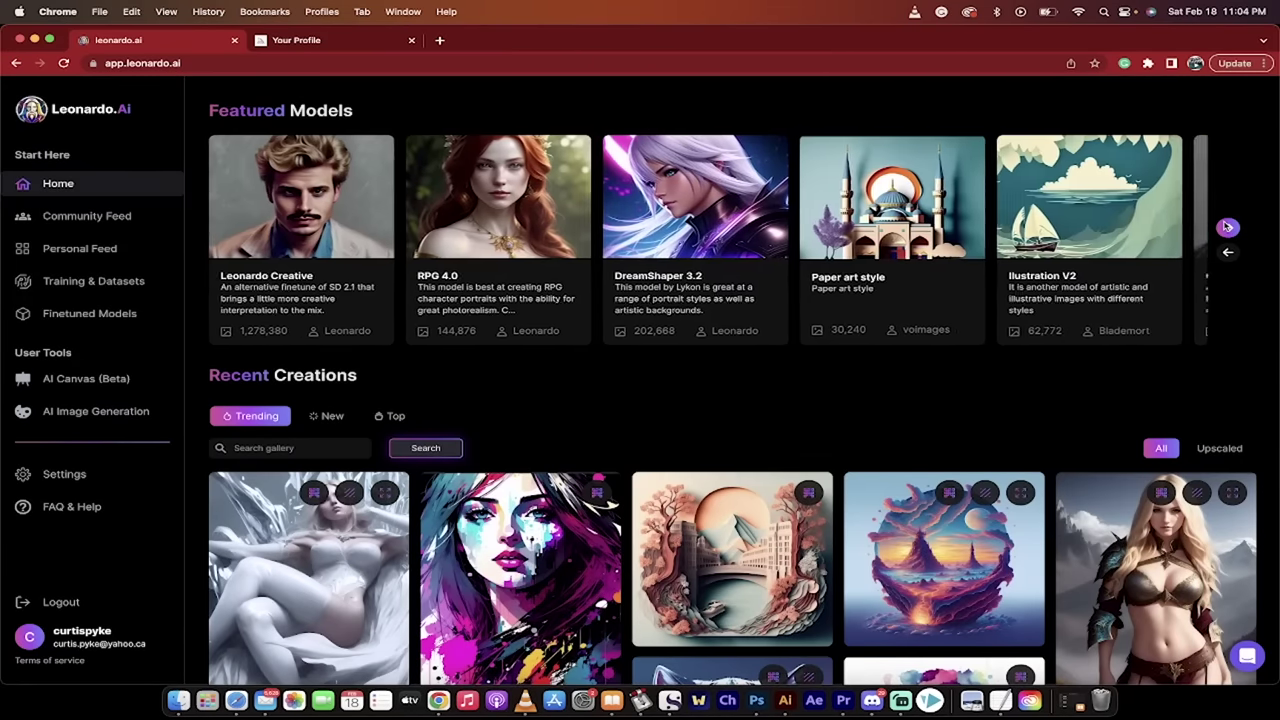
click(1228, 228)
click(1228, 228)
click(1228, 228)
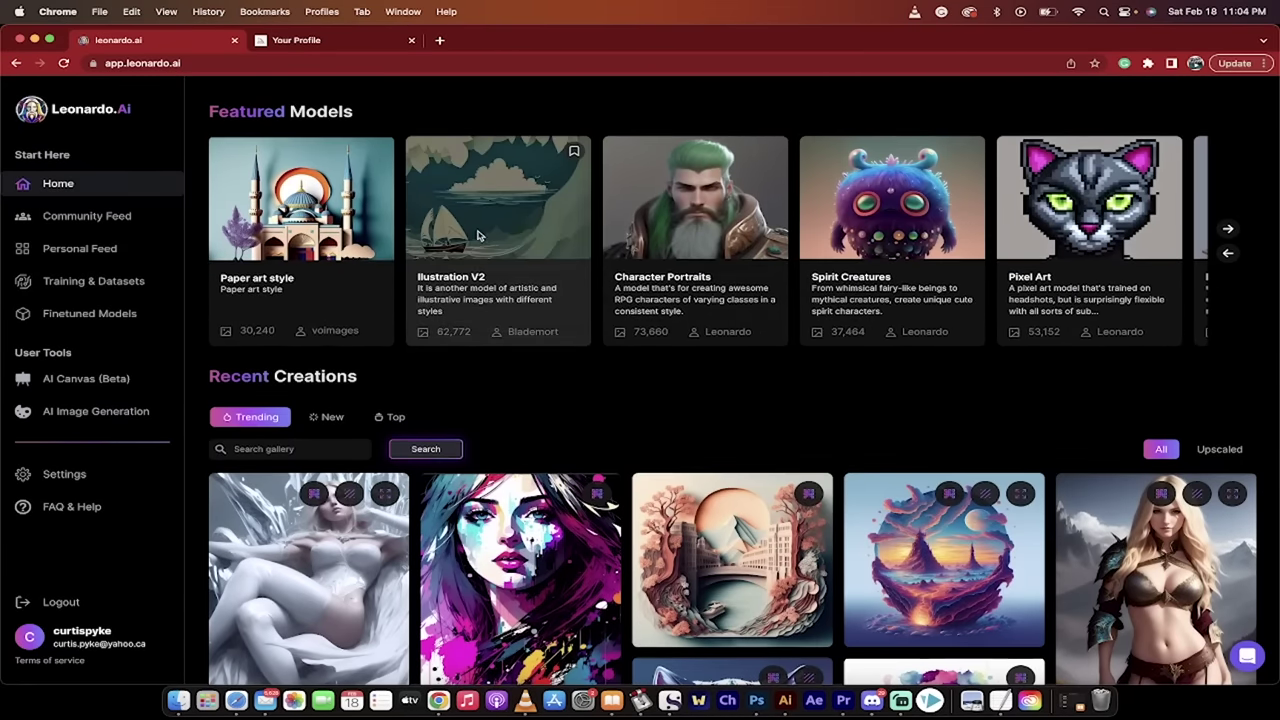
click(1228, 229)
click(1228, 229)
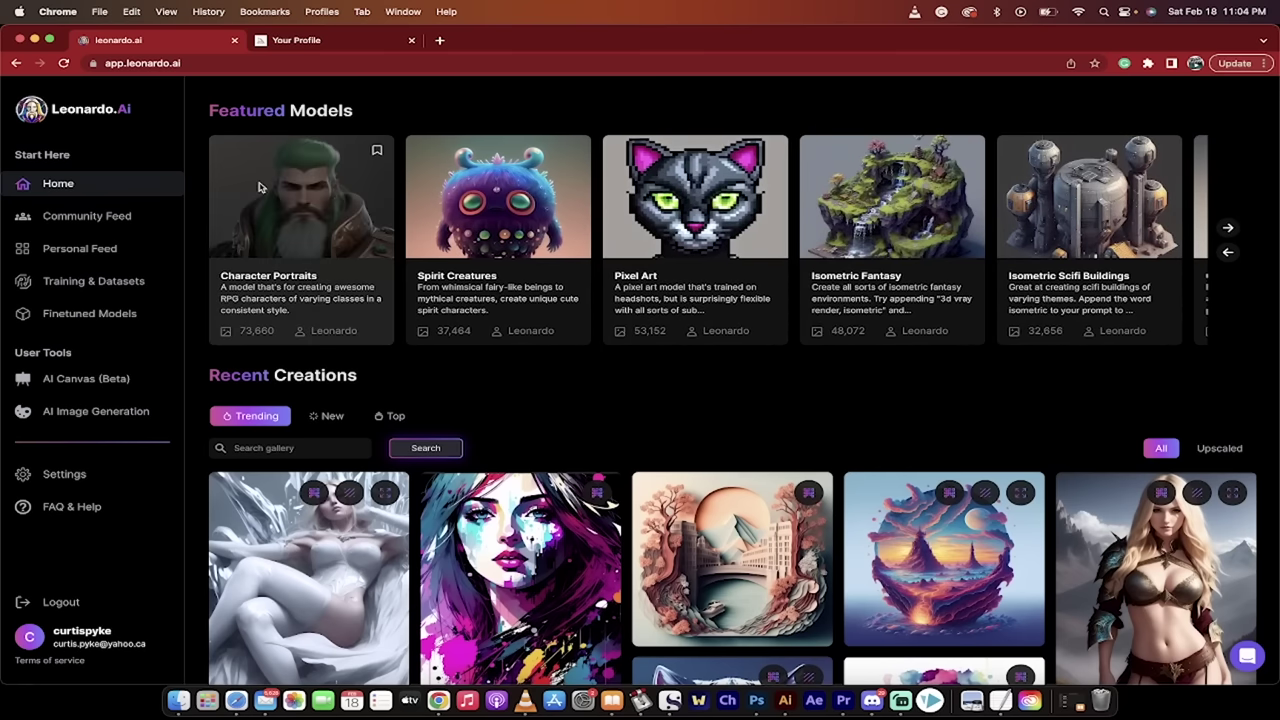
Step: Scroll through the Community Feed gallery, then go back to the Home page
click(76, 217)
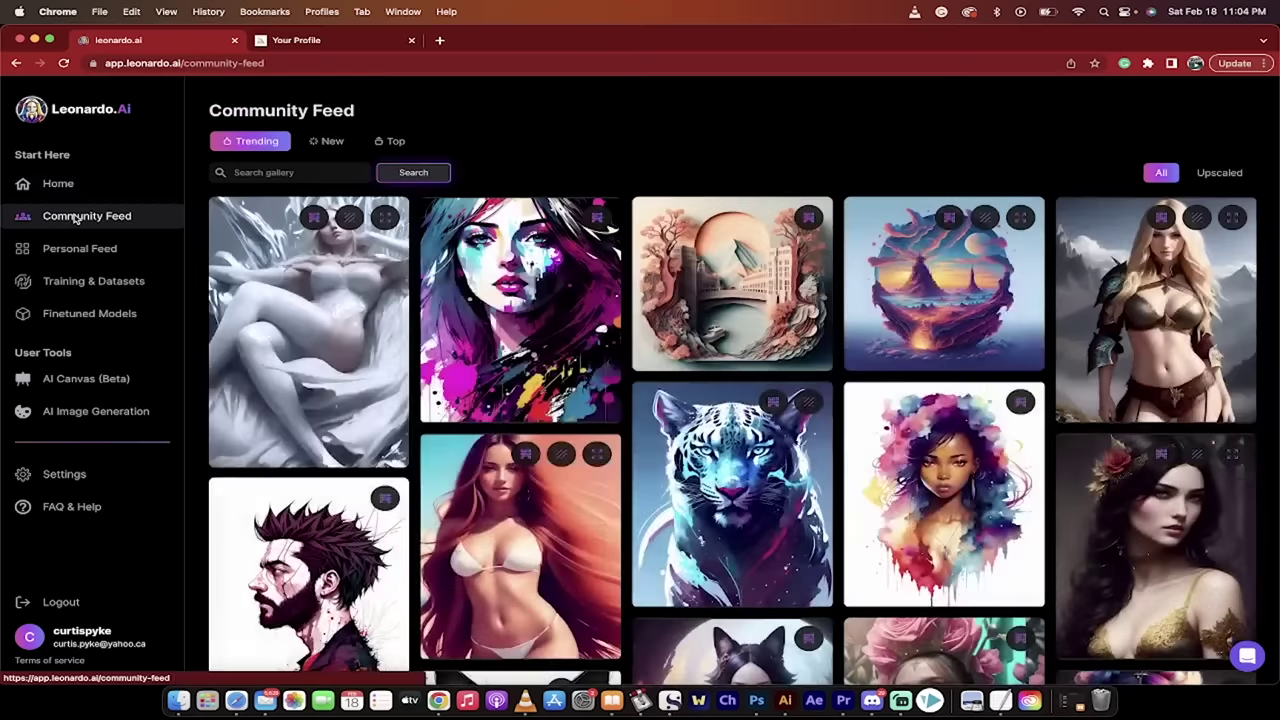
scroll(437, 287, down, 2)
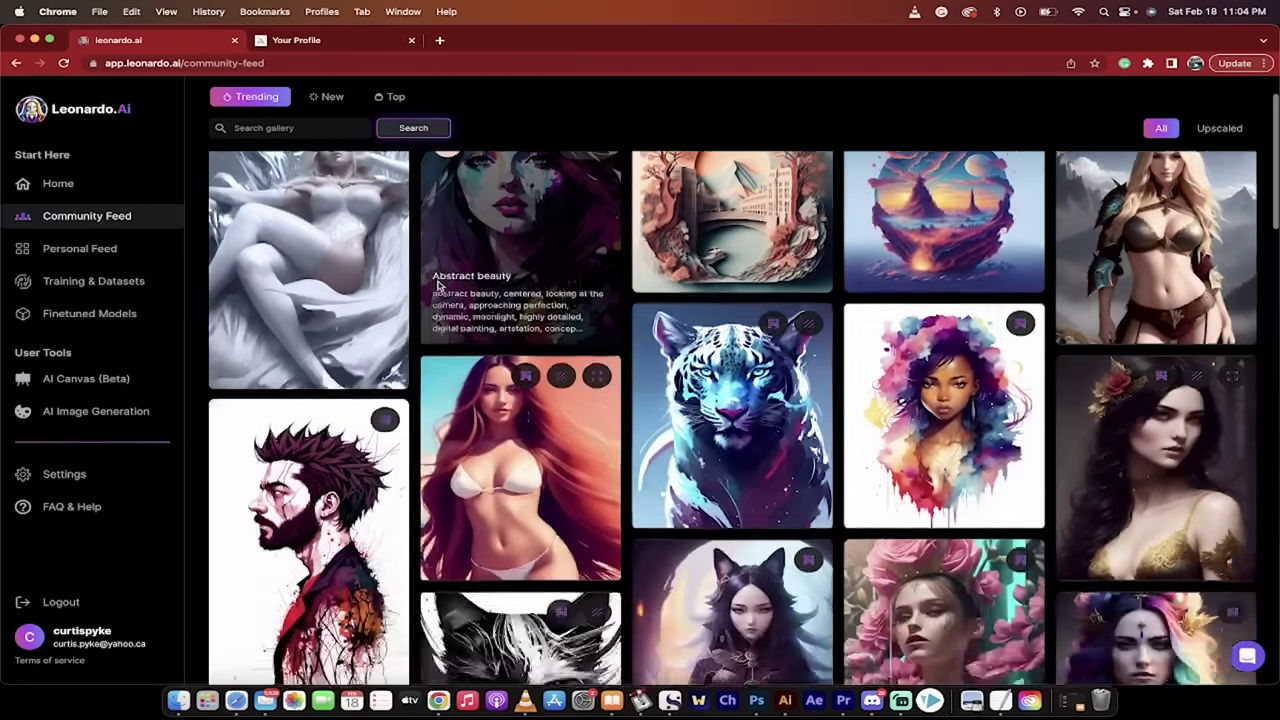
scroll(437, 287, down, 3)
scroll(437, 287, up, 5)
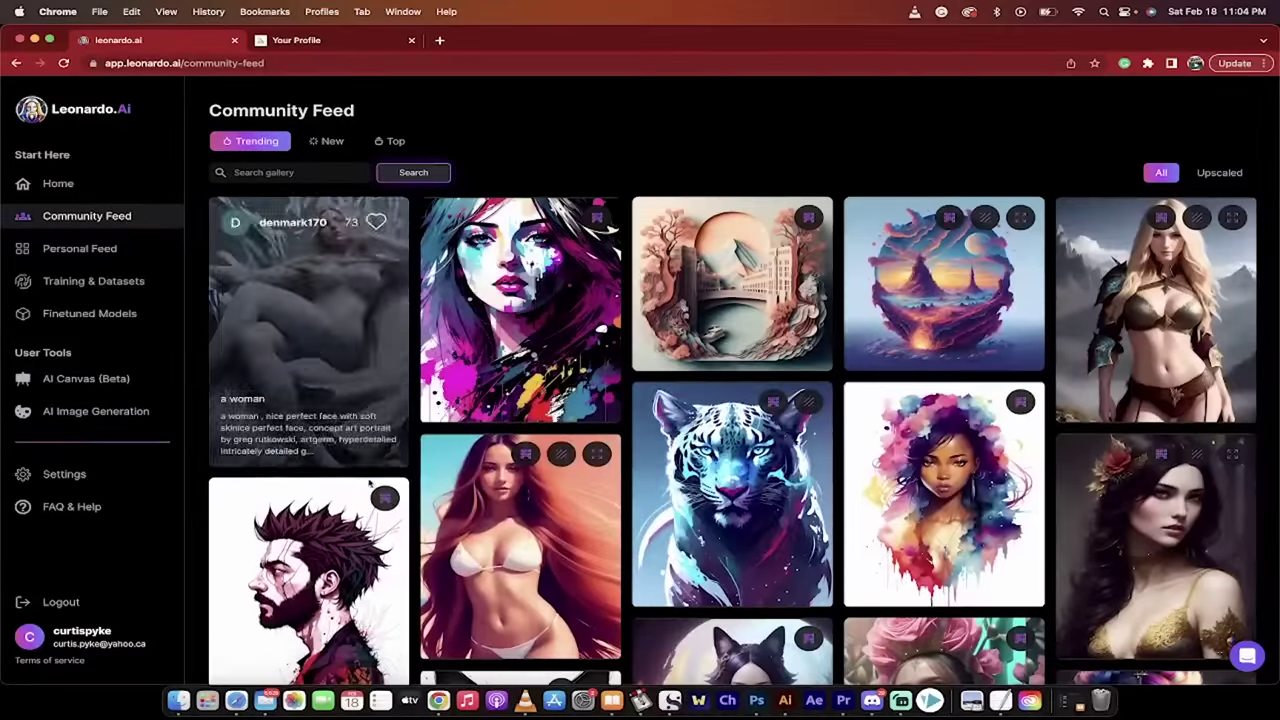
scroll(370, 484, down, 4)
scroll(651, 288, up, 5)
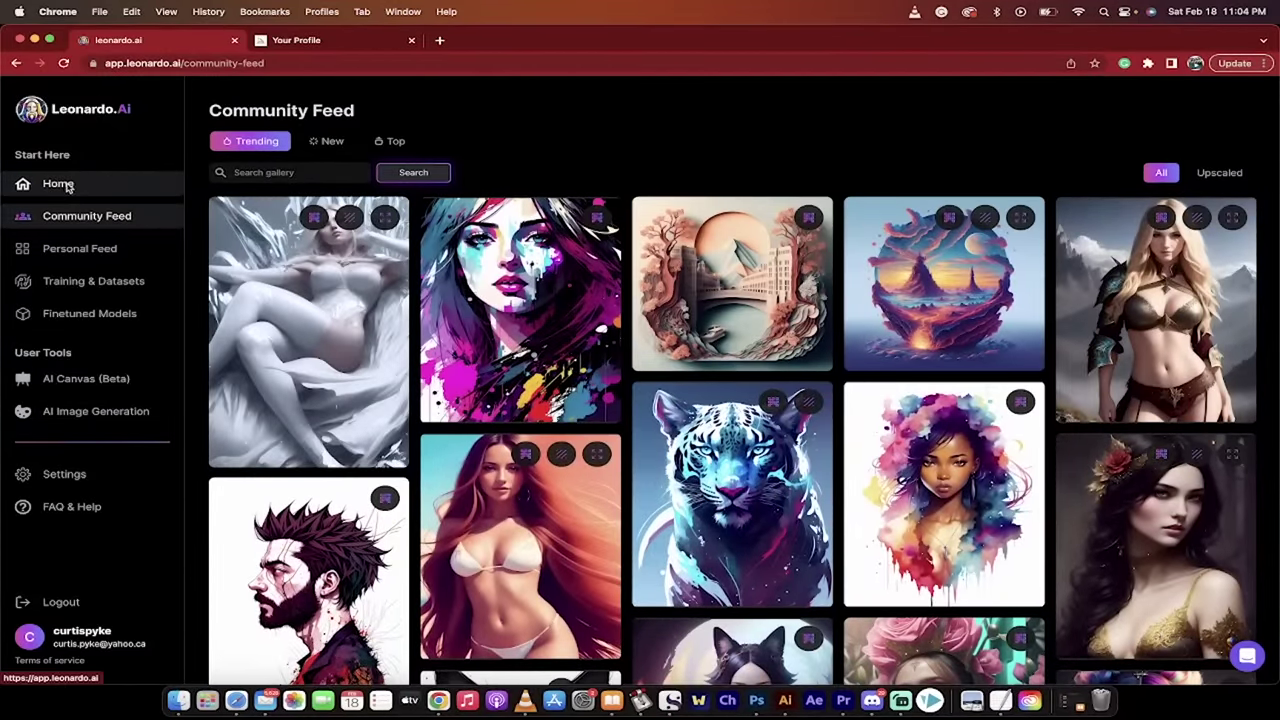
click(68, 186)
scroll(437, 366, down, 3)
scroll(437, 366, up, 3)
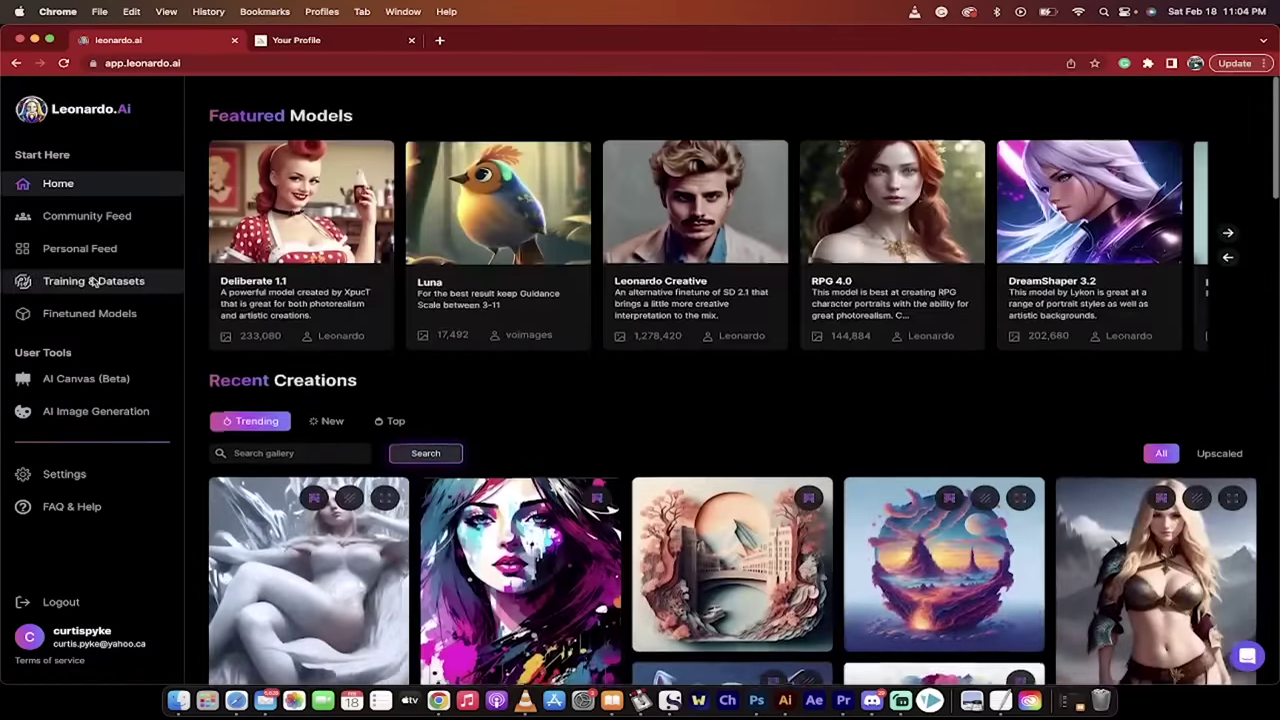
Step: Scroll your own generations, down past Dogs Reading A Book and Bulldogs playing poker
click(90, 250)
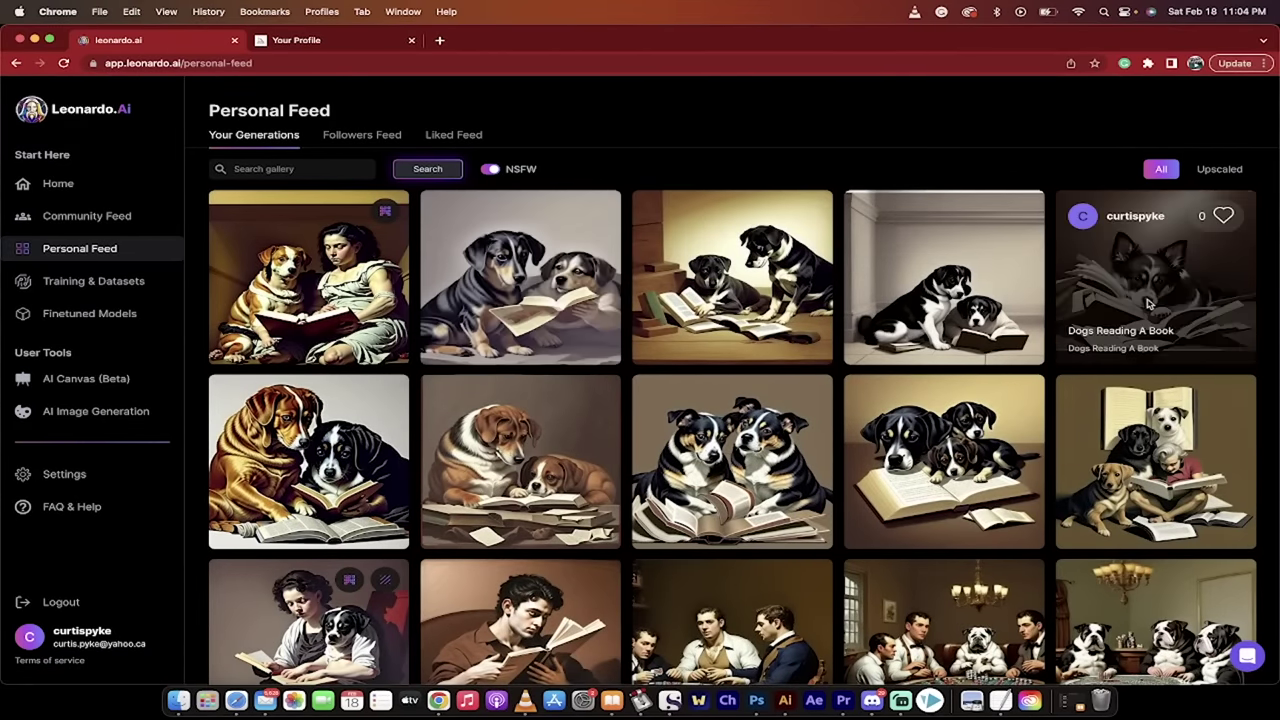
scroll(1148, 303, down, 3)
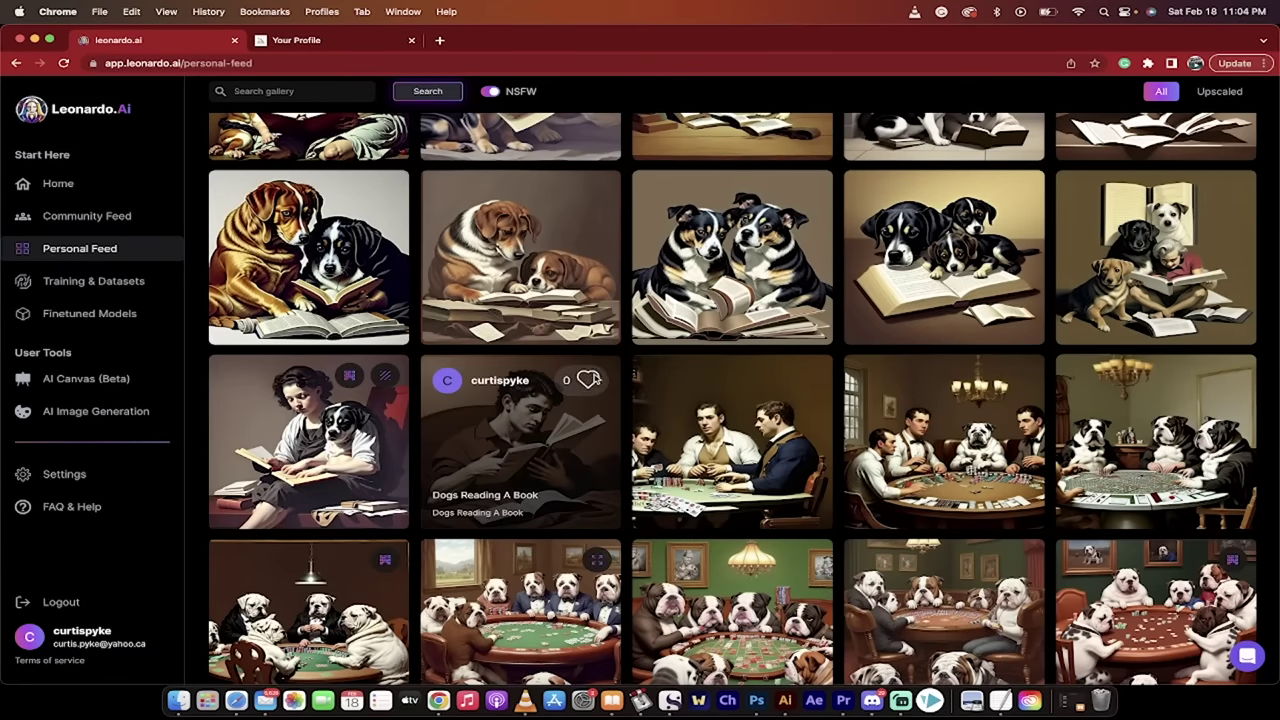
scroll(583, 426, down, 1)
scroll(583, 426, down, 1)
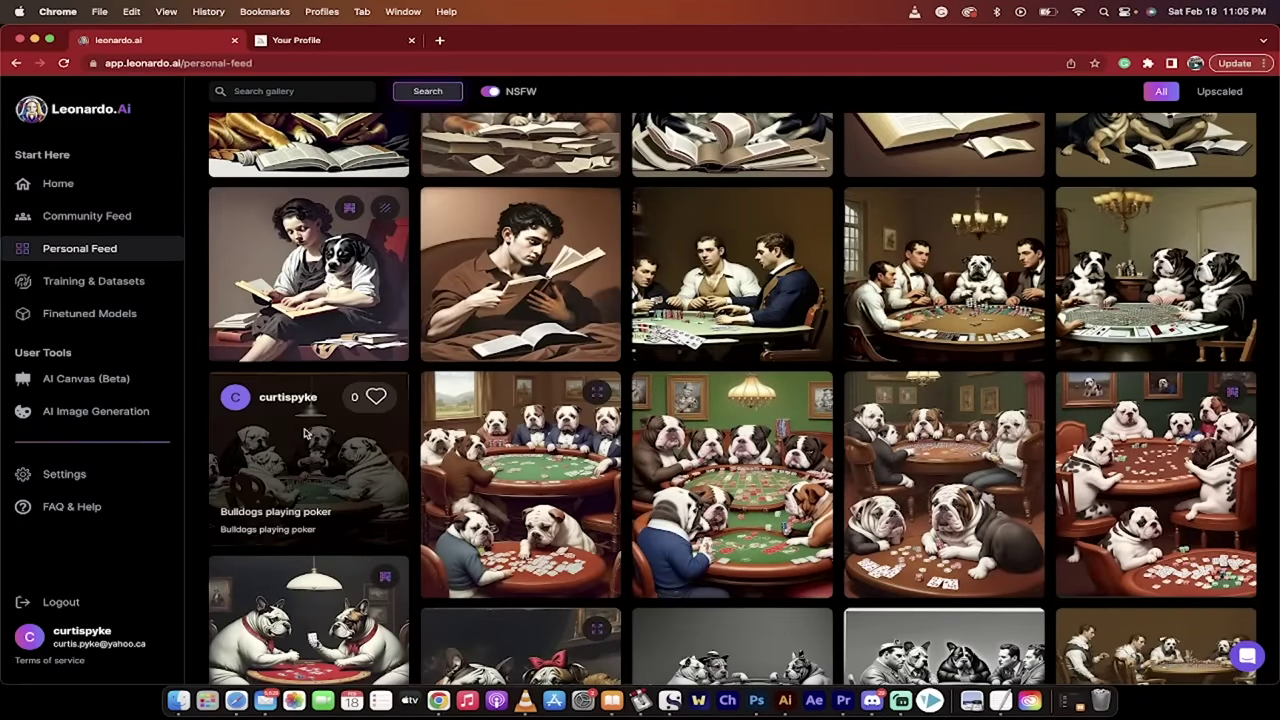
Step: Go to the Finetuned Models page and view the Platform Models tab
click(93, 284)
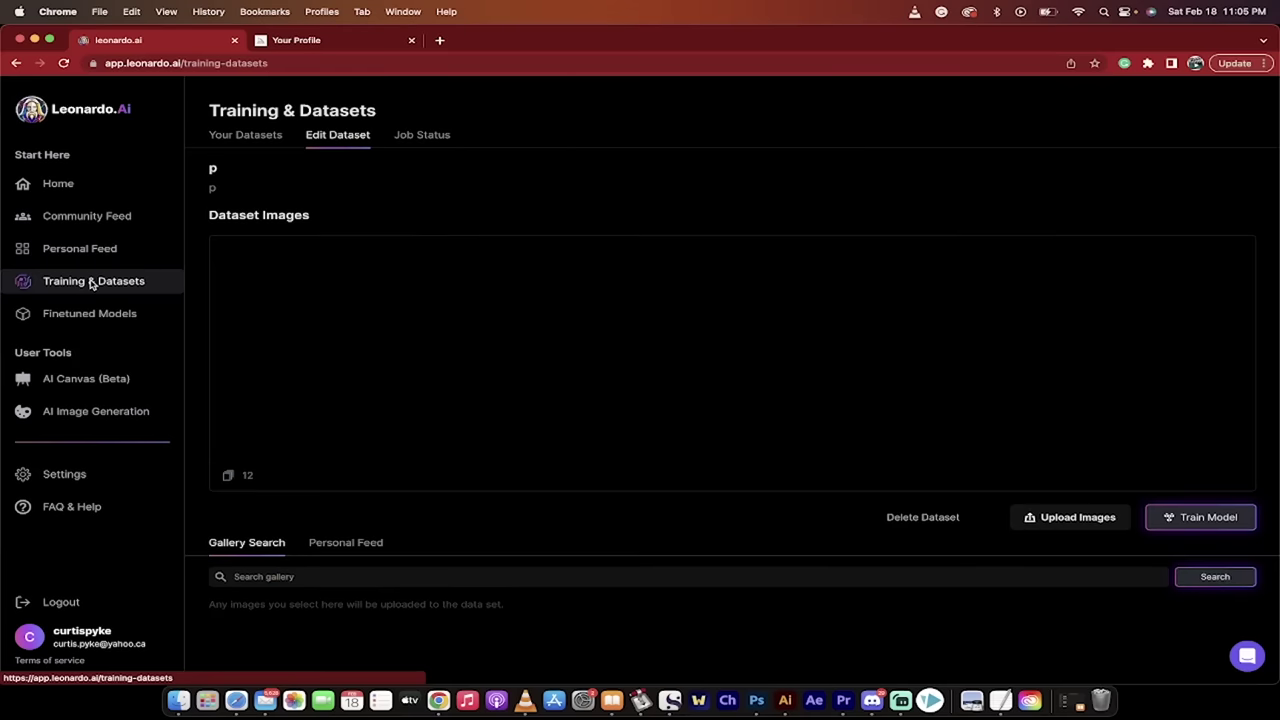
click(84, 313)
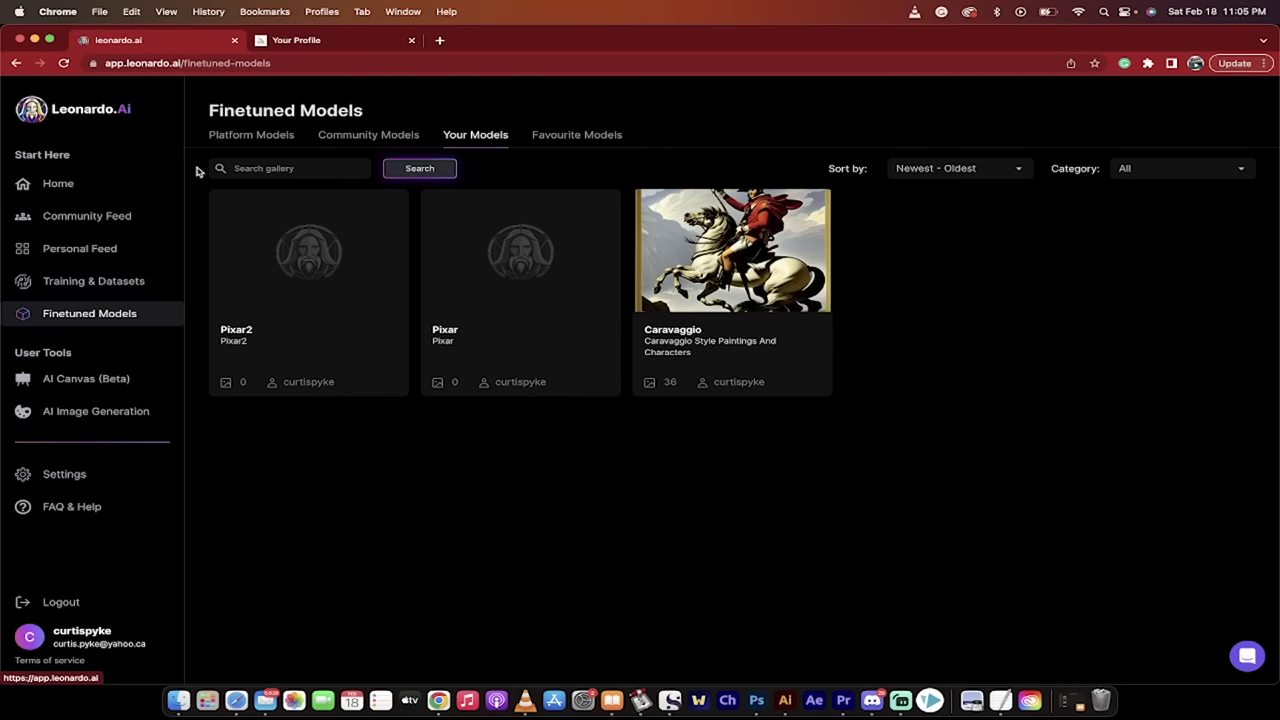
click(245, 138)
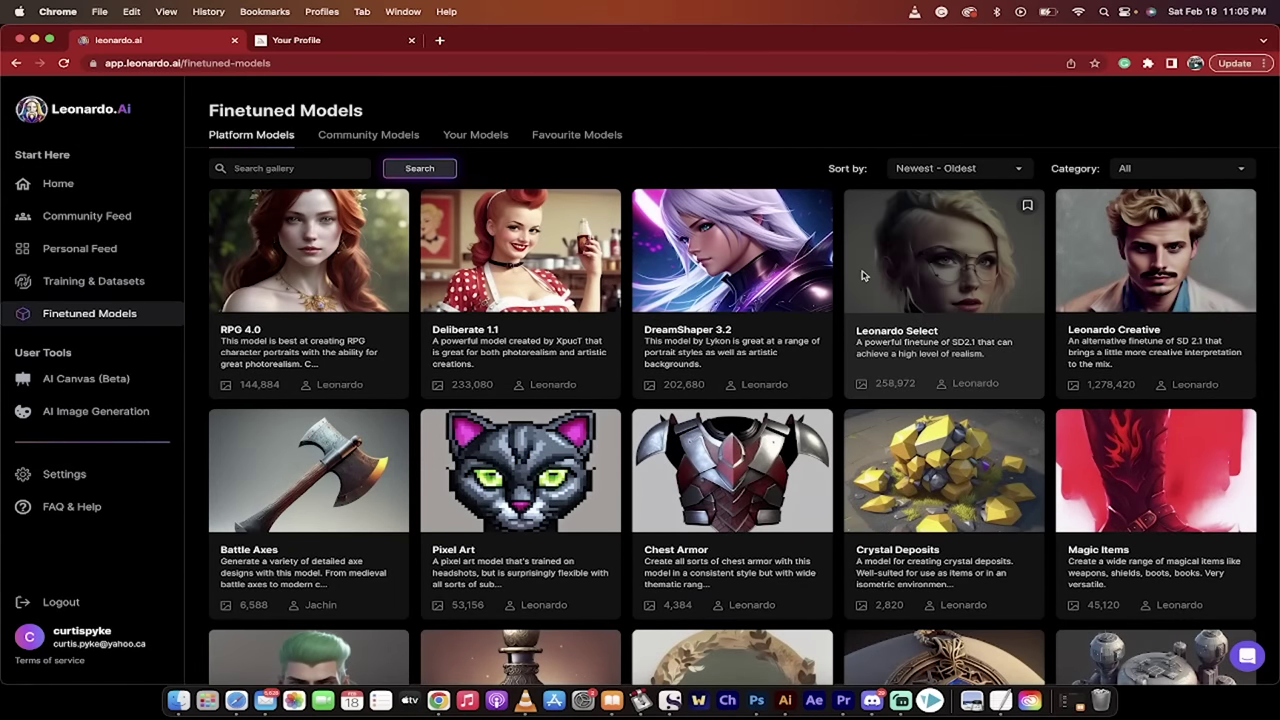
Step: Browse the Community Models cards down to the realistic horror theme model
click(372, 136)
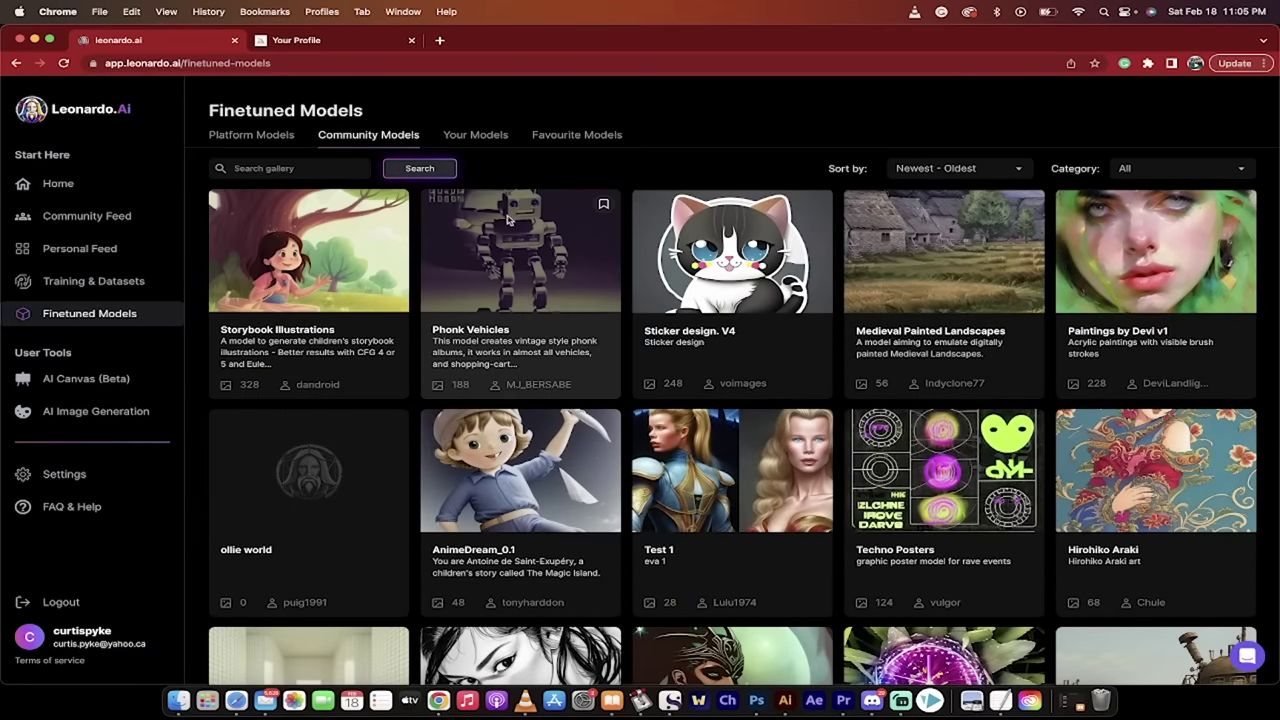
scroll(560, 260, down, 1)
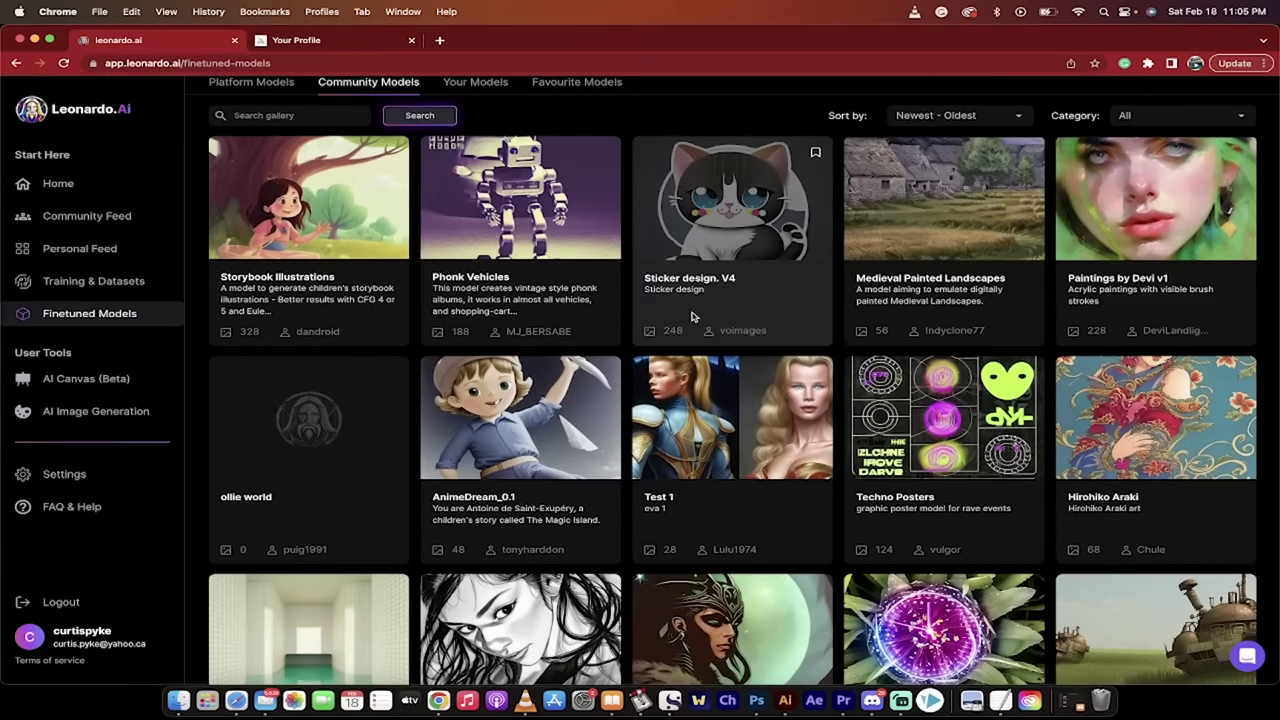
scroll(693, 316, down, 5)
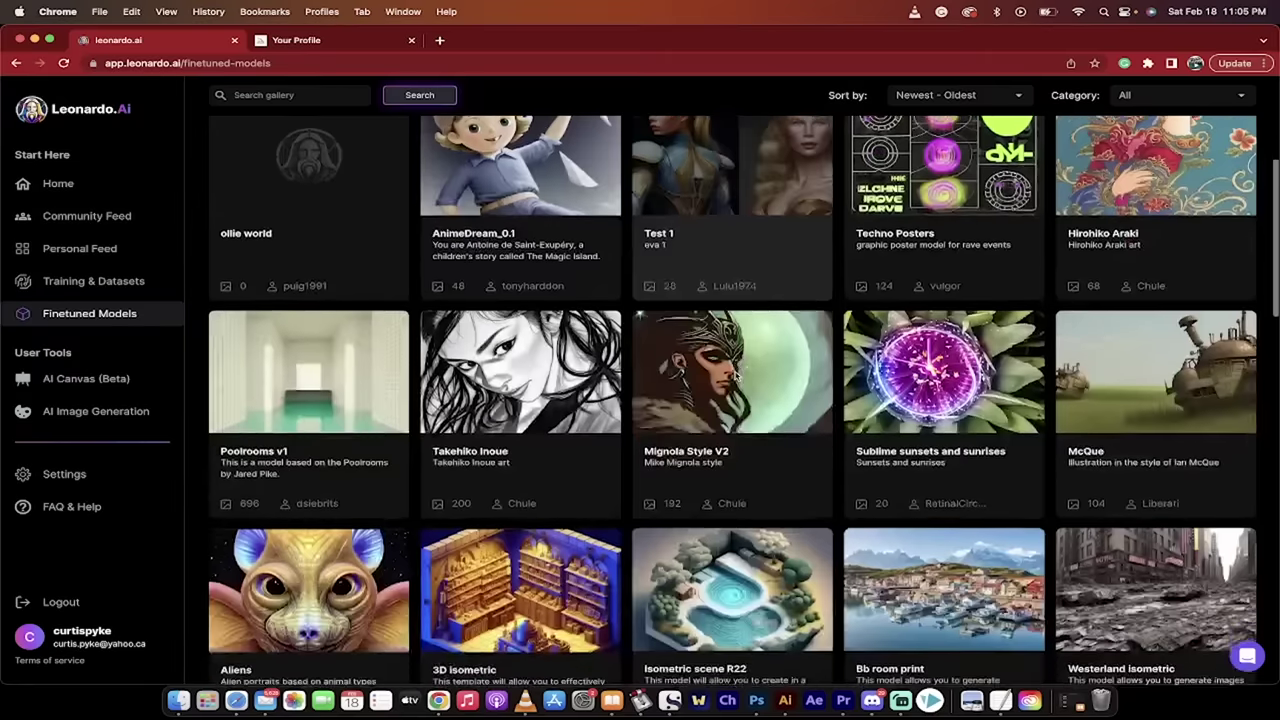
scroll(735, 375, down, 2)
scroll(700, 400, down, 5)
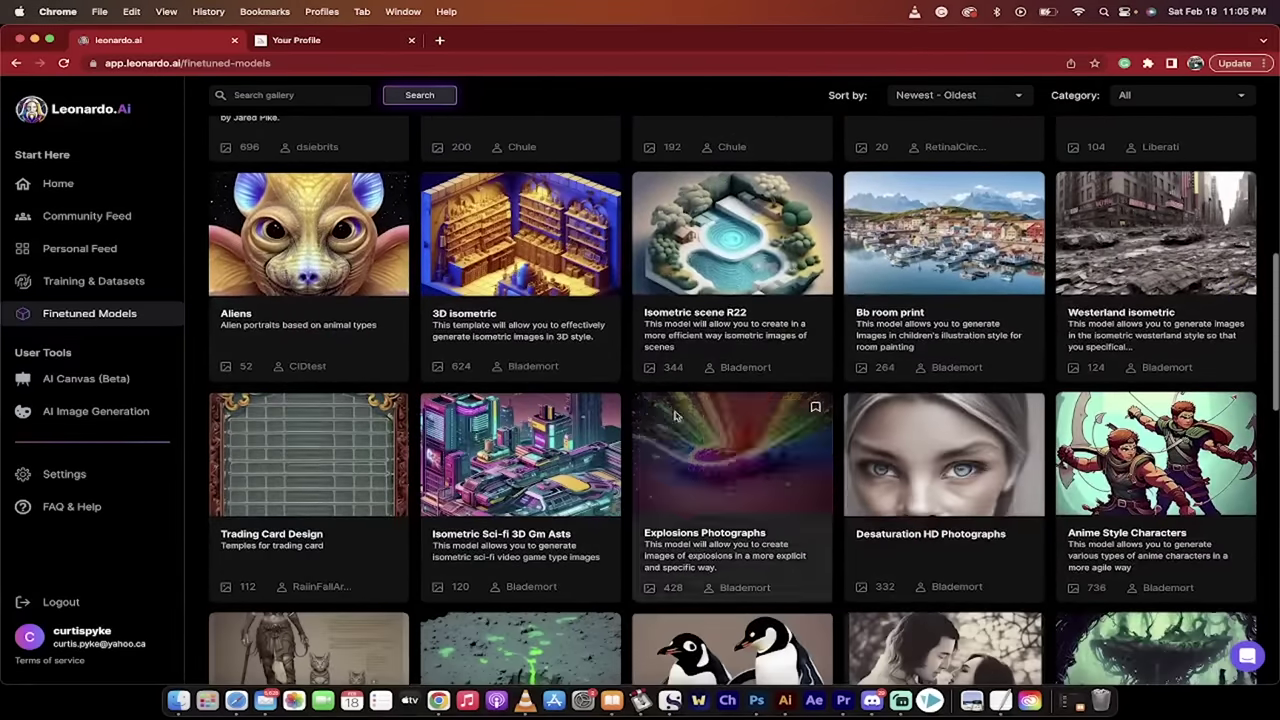
scroll(935, 473, down, 8)
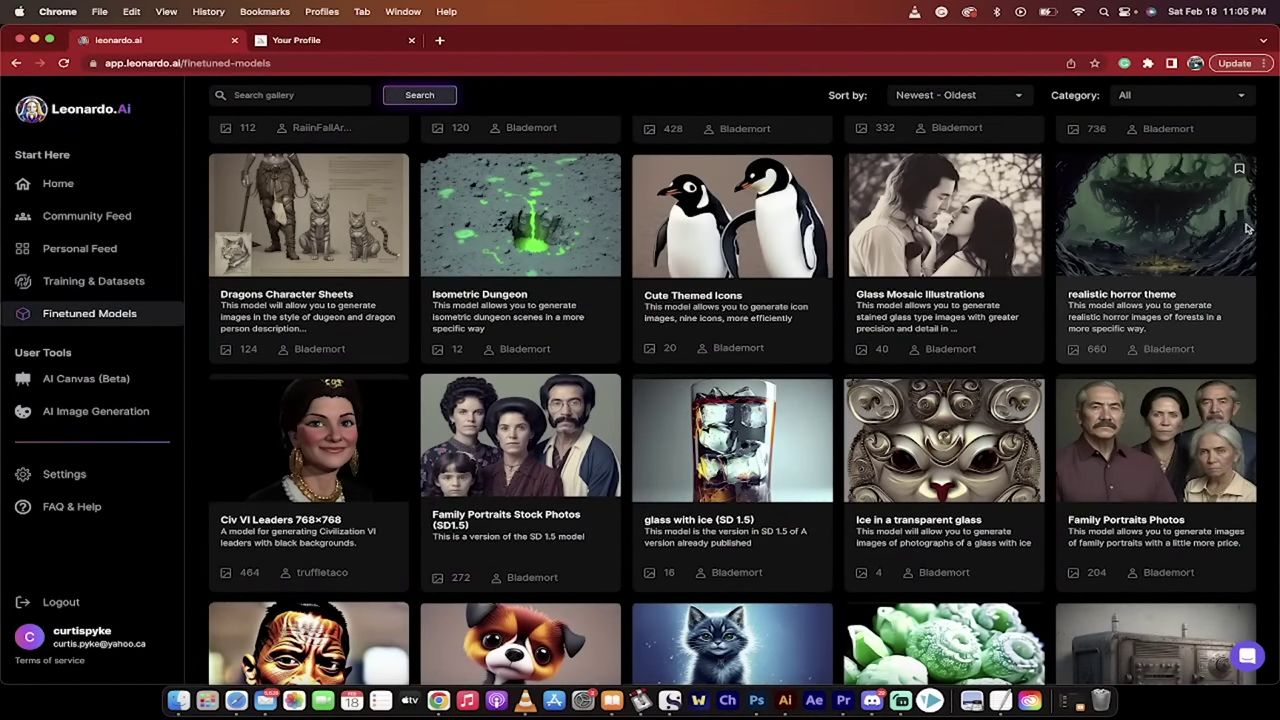
Step: Generate four 768×768 'Dogs Reading A Book' images with the realistic horror theme model
click(1160, 241)
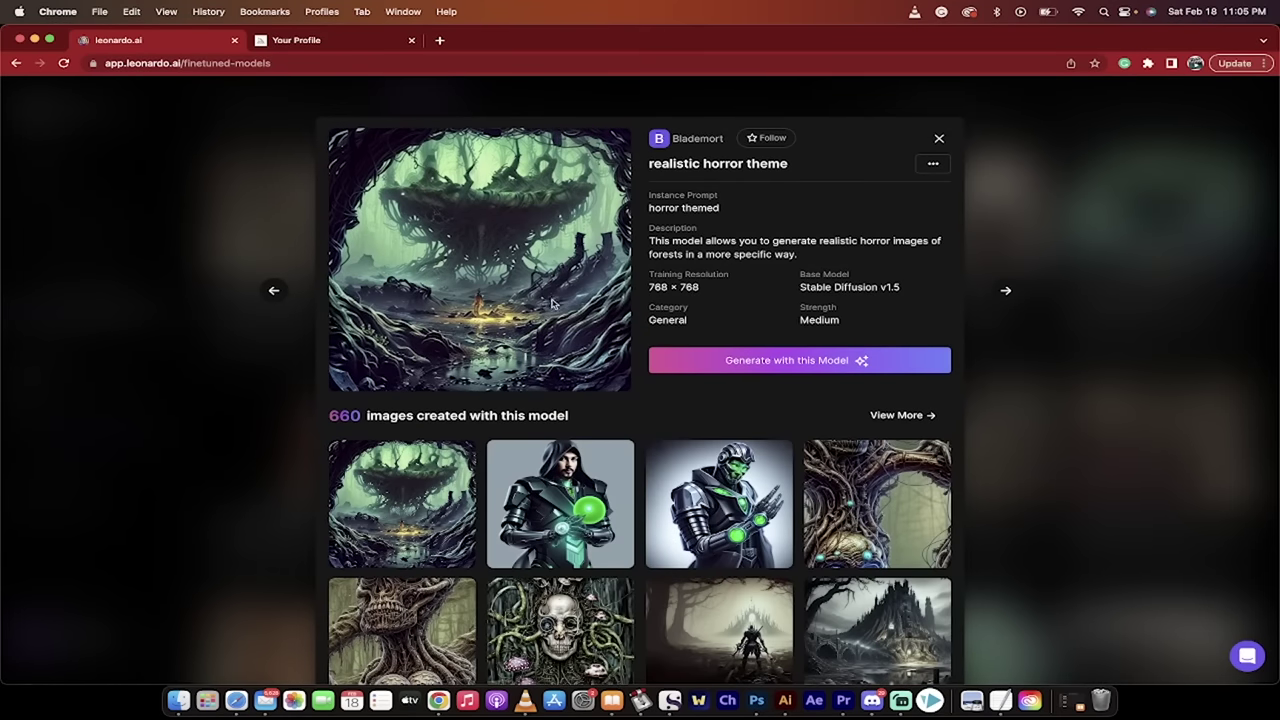
click(758, 362)
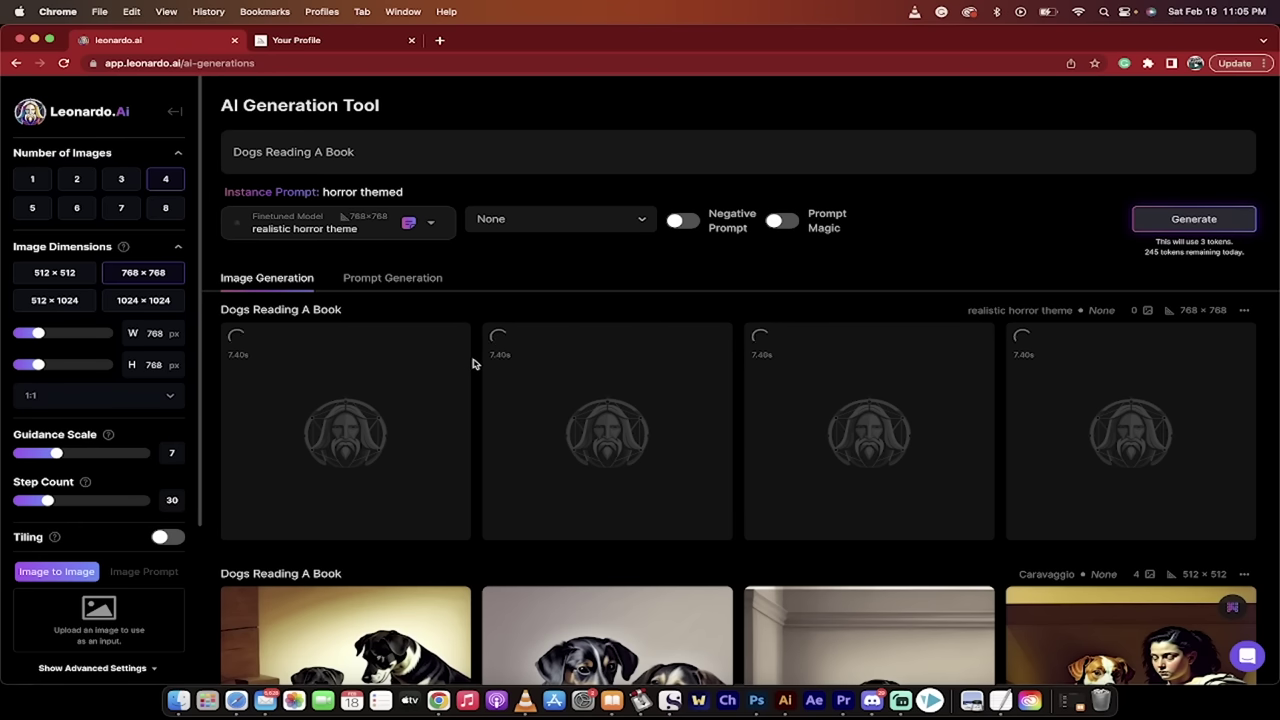
scroll(474, 364, down, 1)
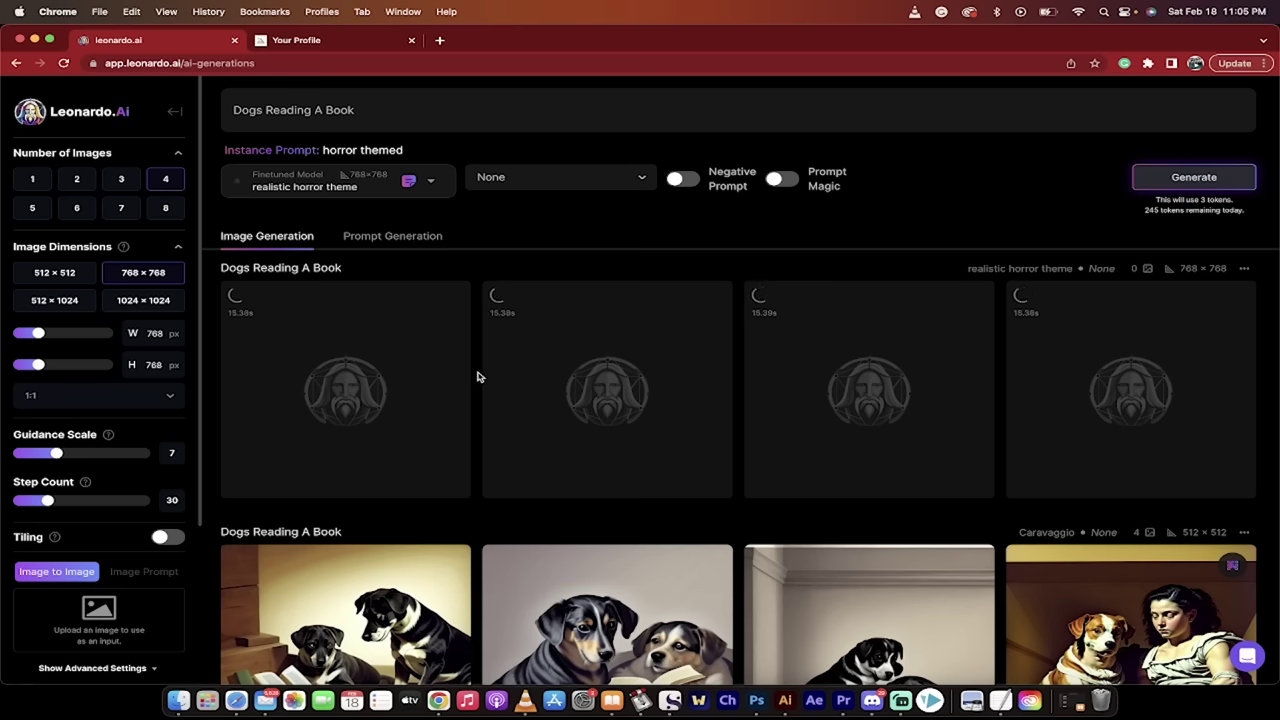
scroll(477, 377, down, 1)
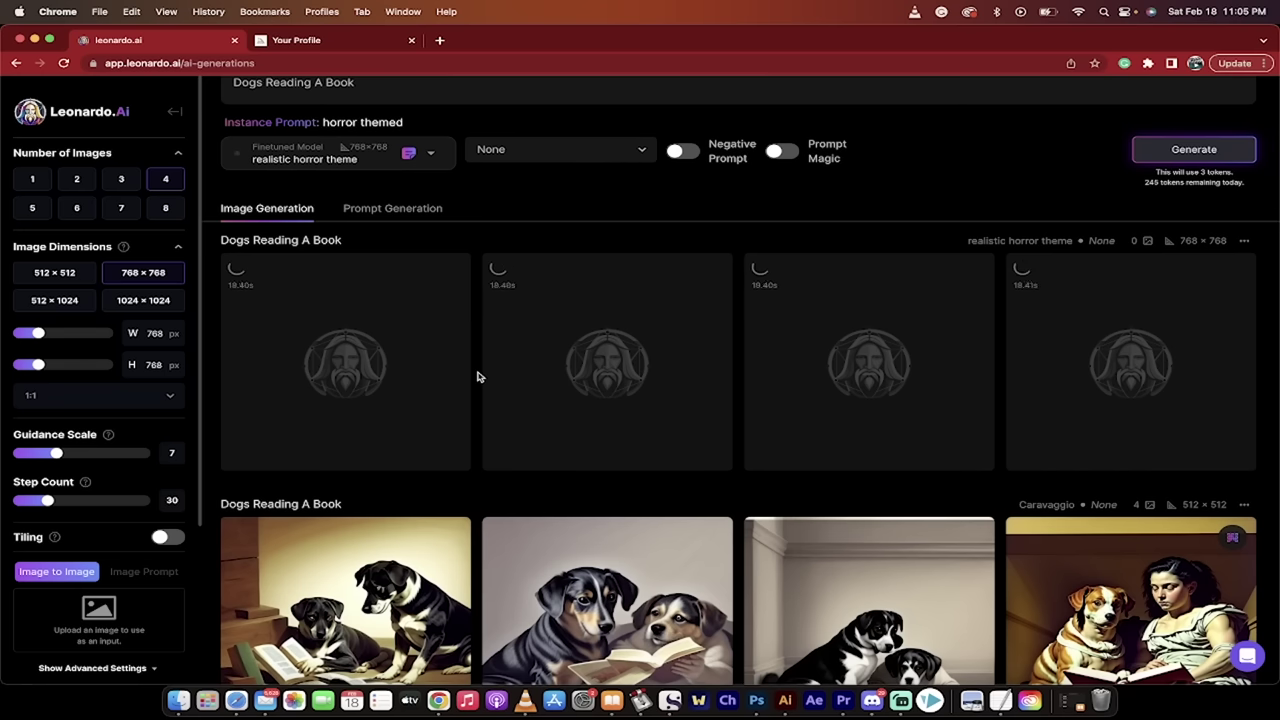
scroll(477, 377, up, 2)
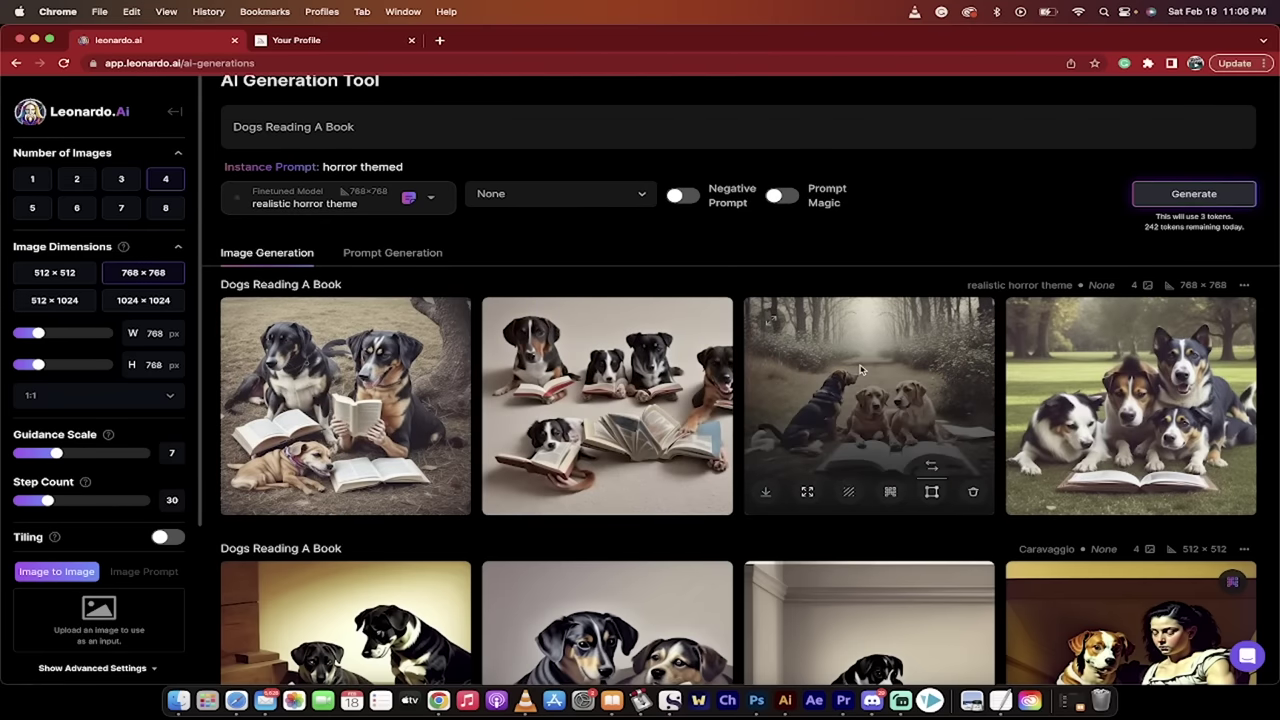
Step: Preview the forest-path Dogs Reading A Book image at full size, then upscale it
click(838, 404)
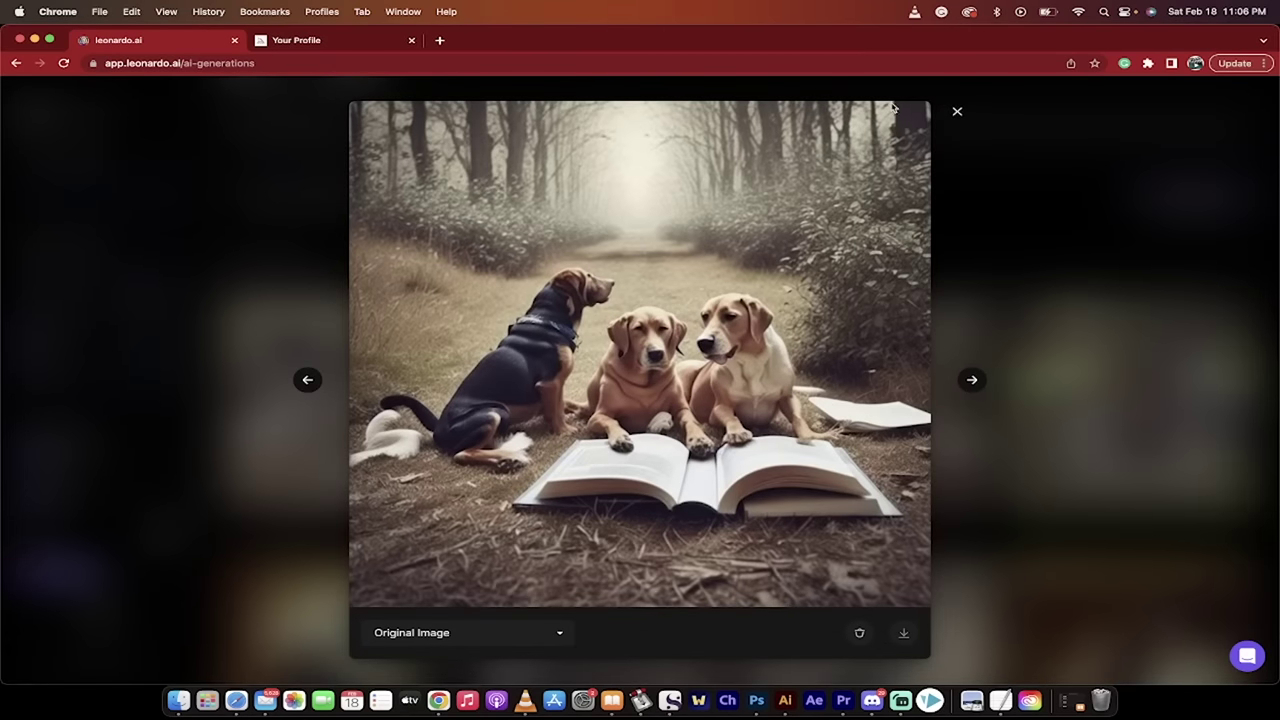
click(960, 110)
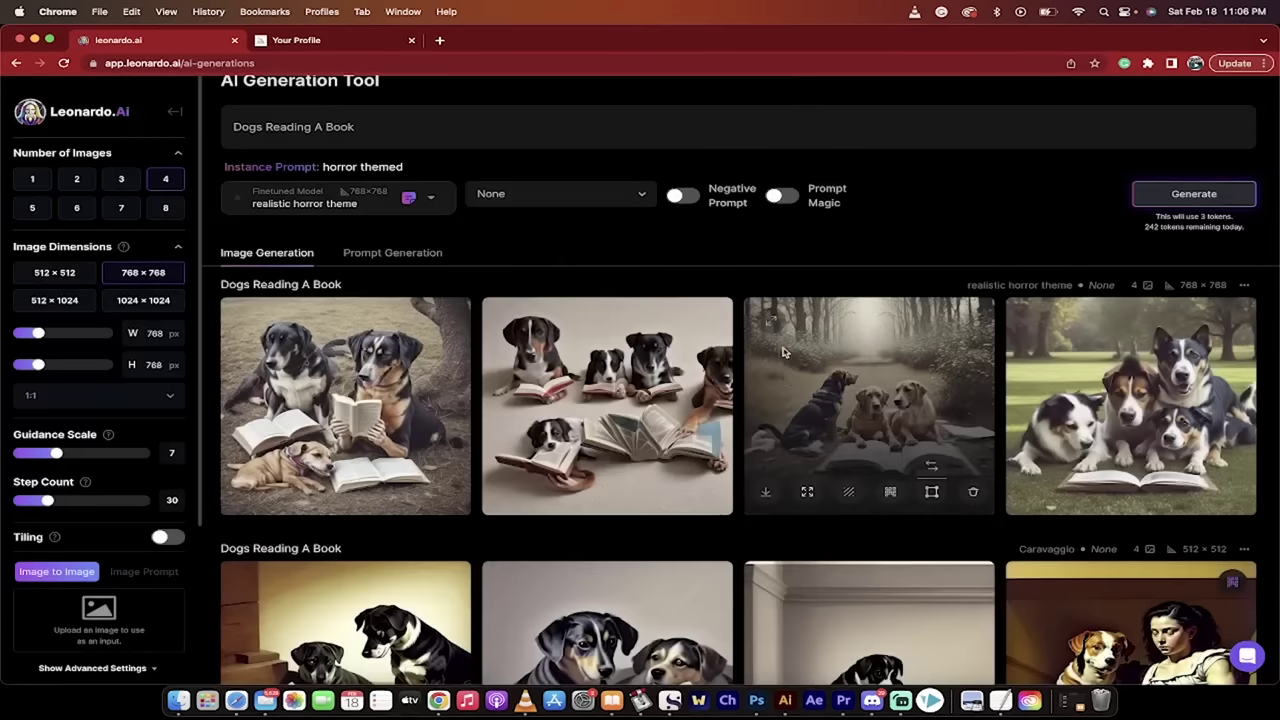
scroll(772, 440, down, 1)
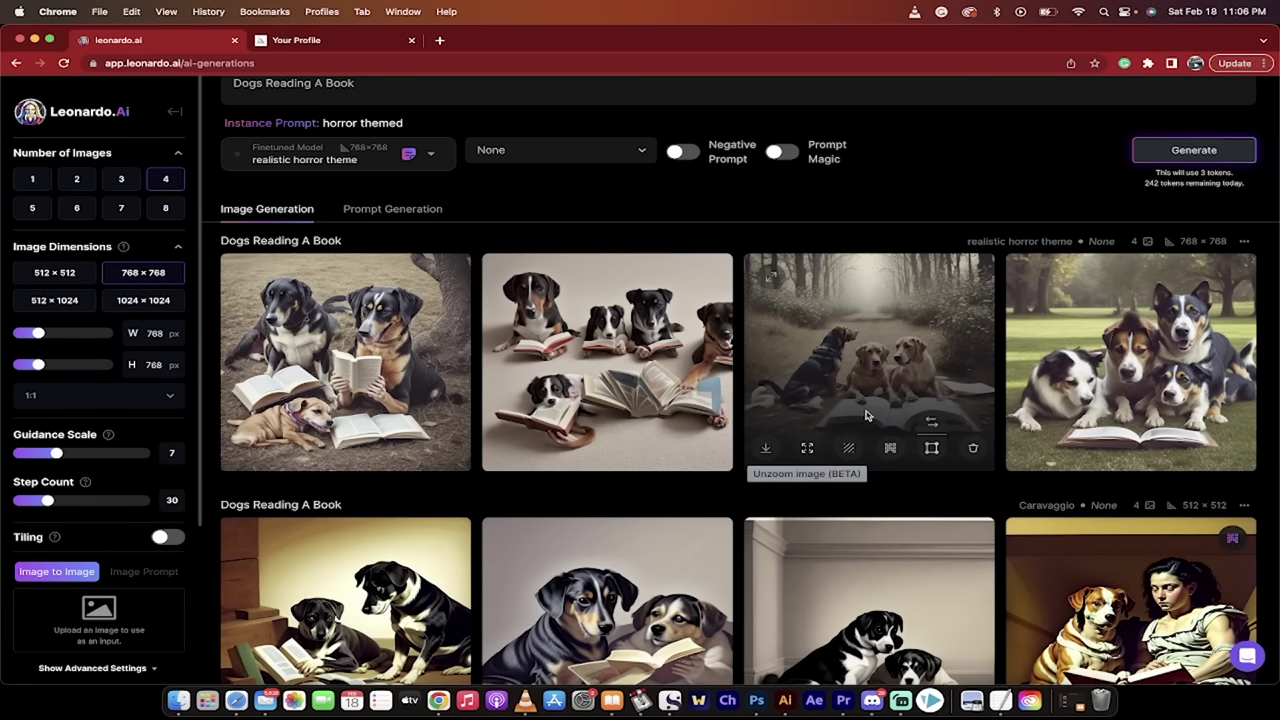
click(890, 448)
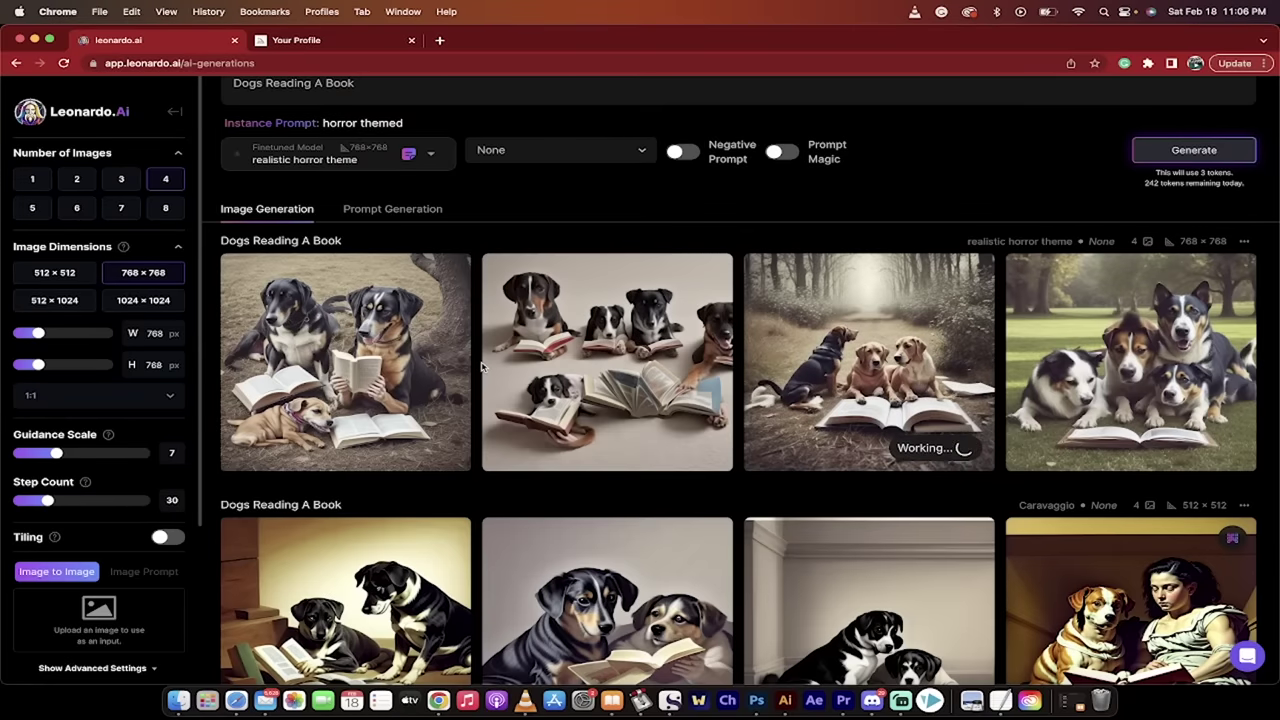
Step: Look over the aspect ratio options in the settings panel and keep 1:1
scroll(191, 436, down, 2)
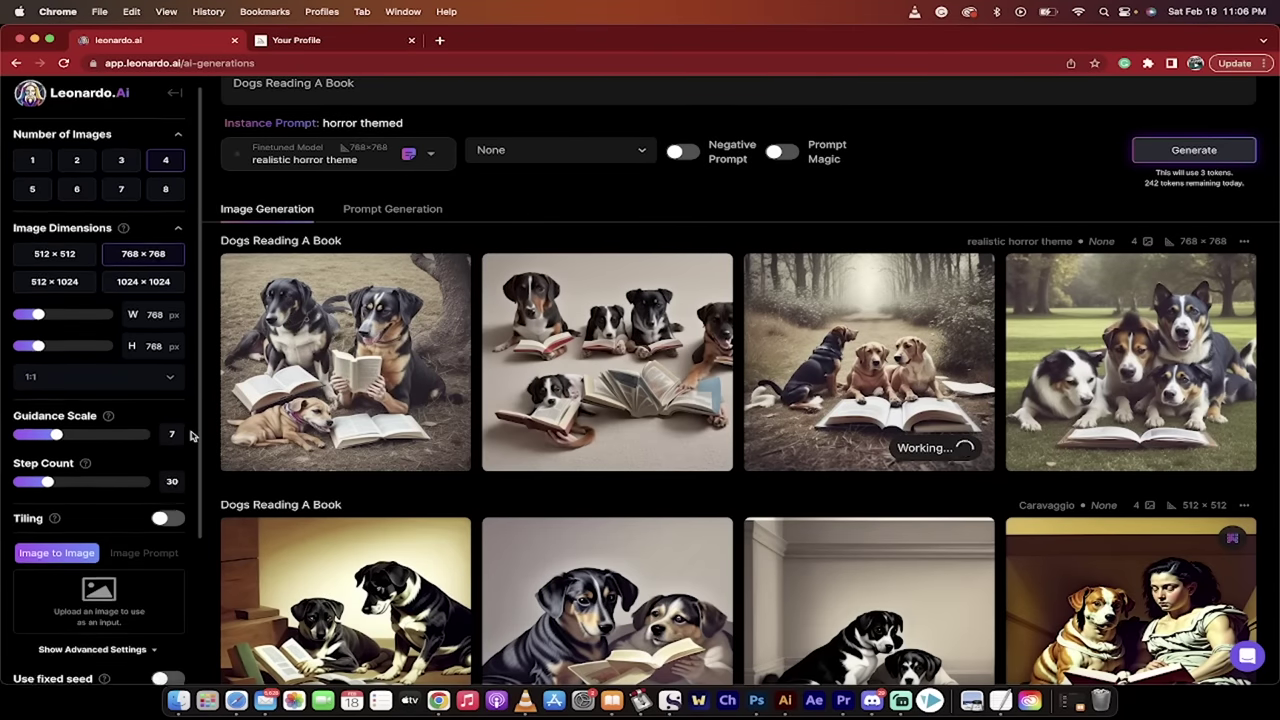
scroll(191, 436, down, 2)
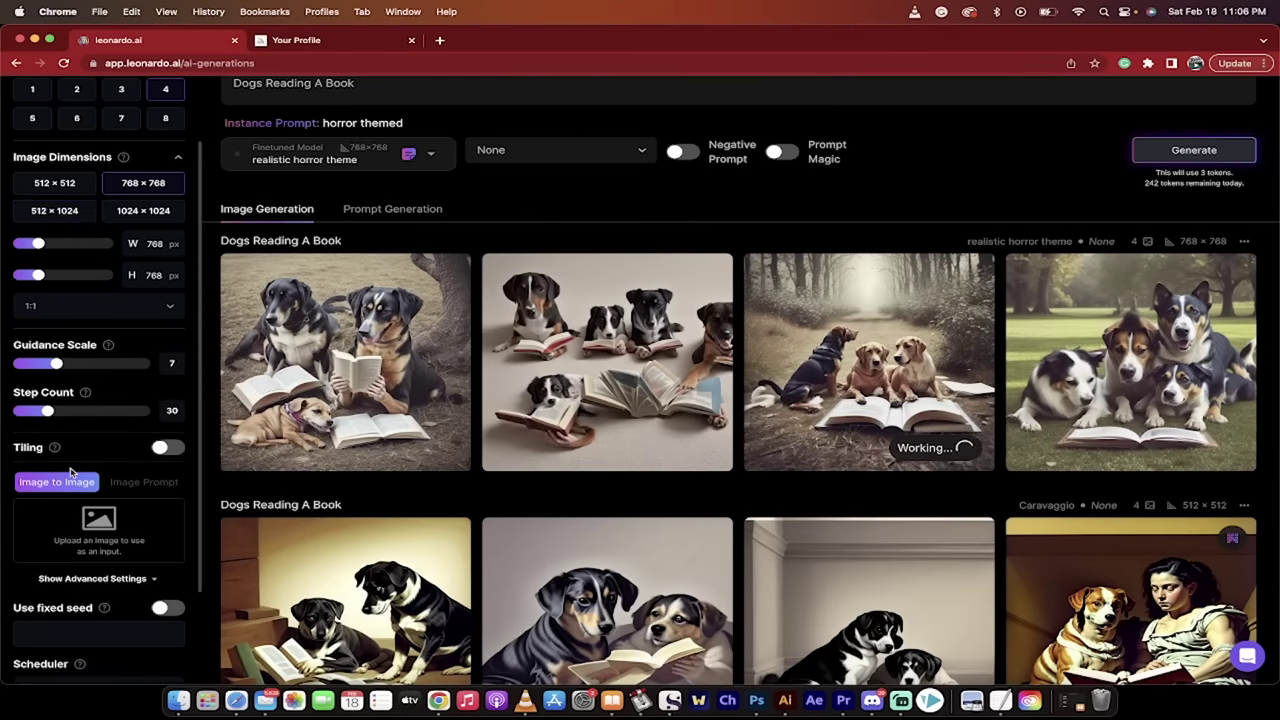
click(165, 305)
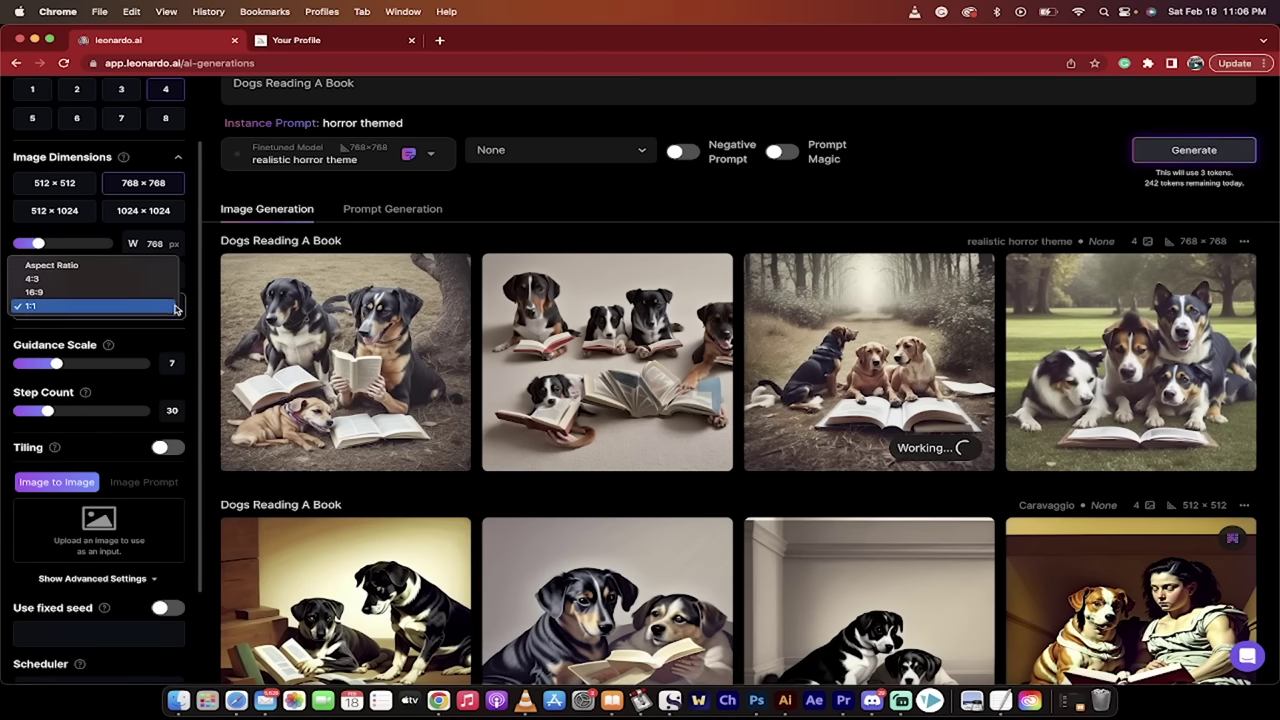
click(192, 307)
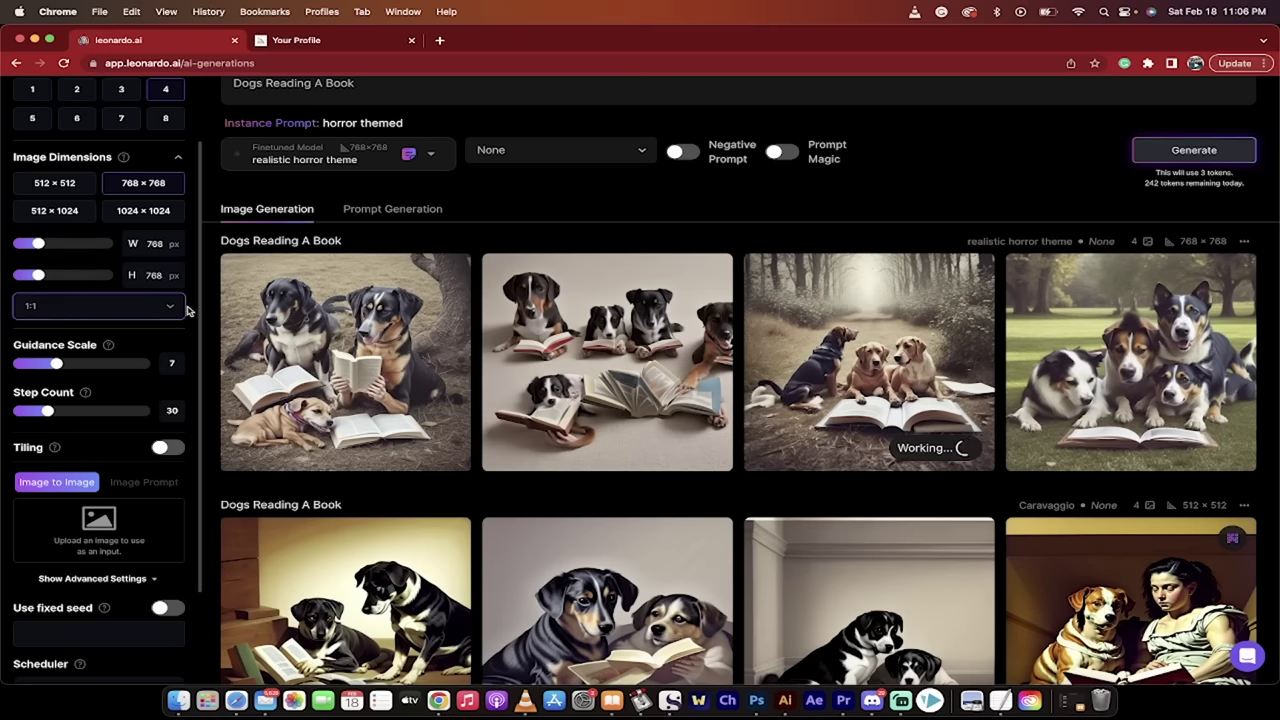
click(172, 307)
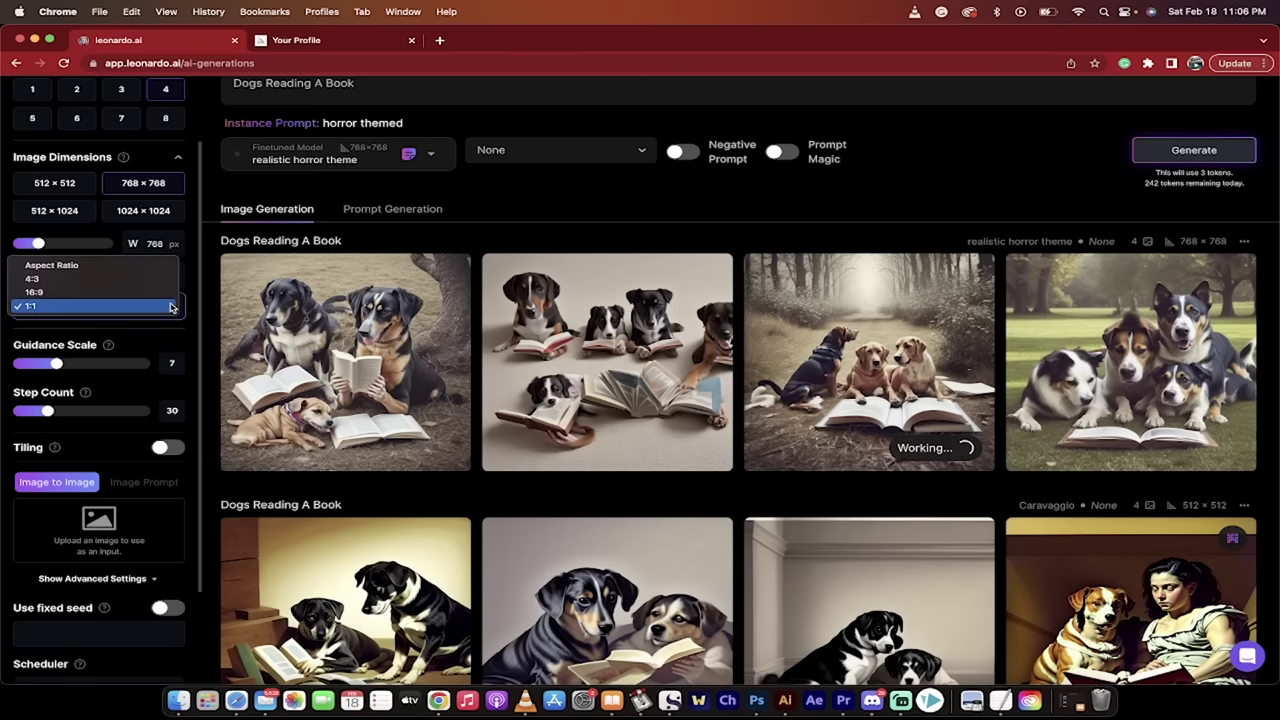
click(172, 307)
scroll(180, 405, down, 2)
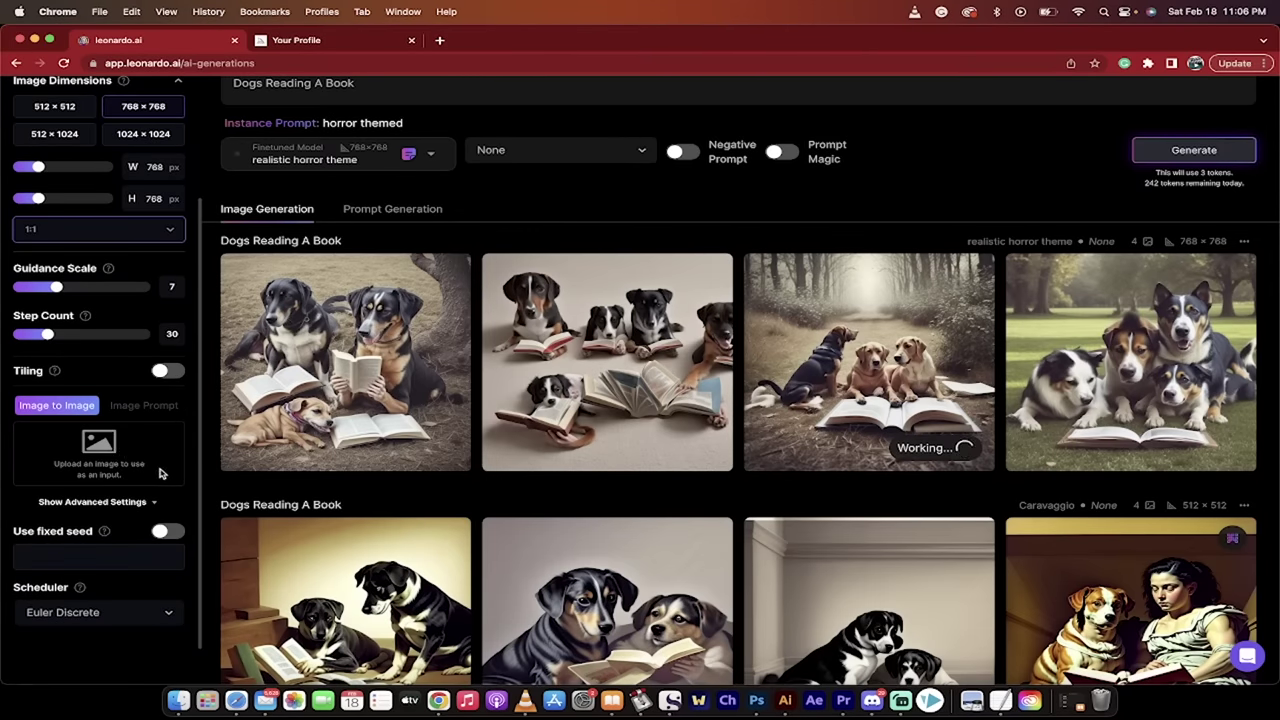
Step: Use doggo2.png from Pictures as the Image to Image input, with init strength 0.5
click(178, 700)
click(503, 366)
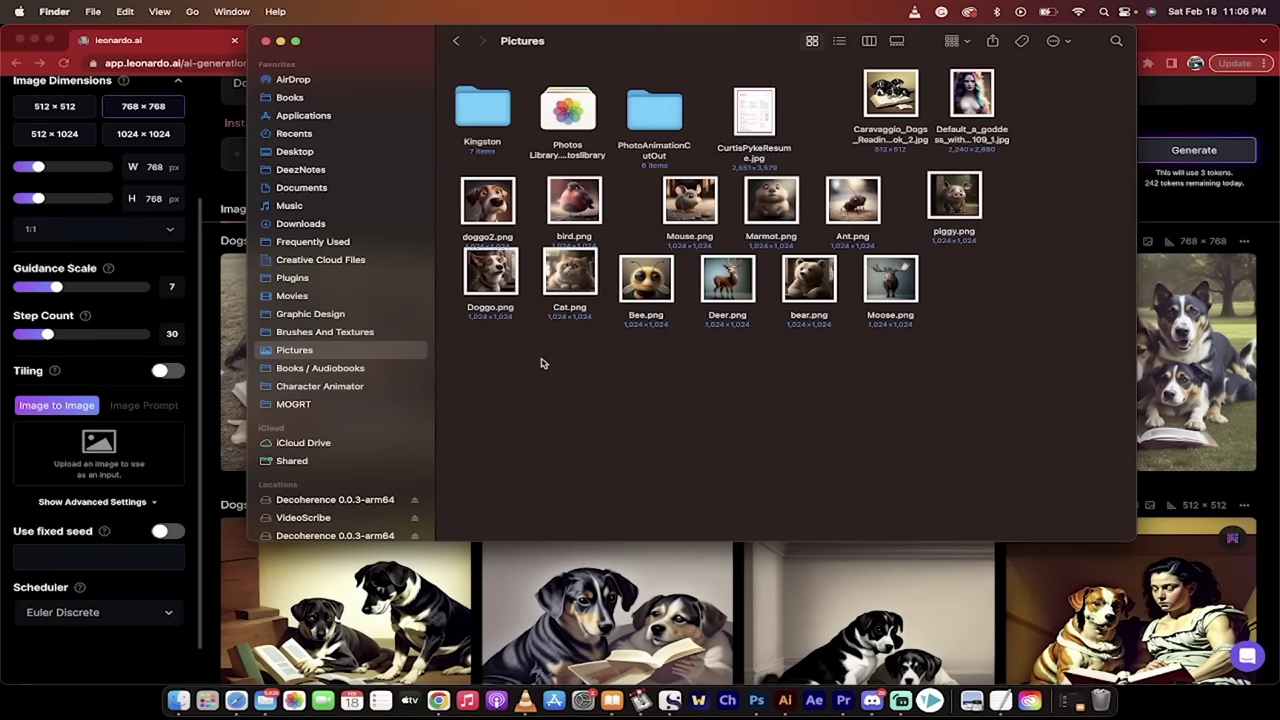
drag(497, 195, 137, 432)
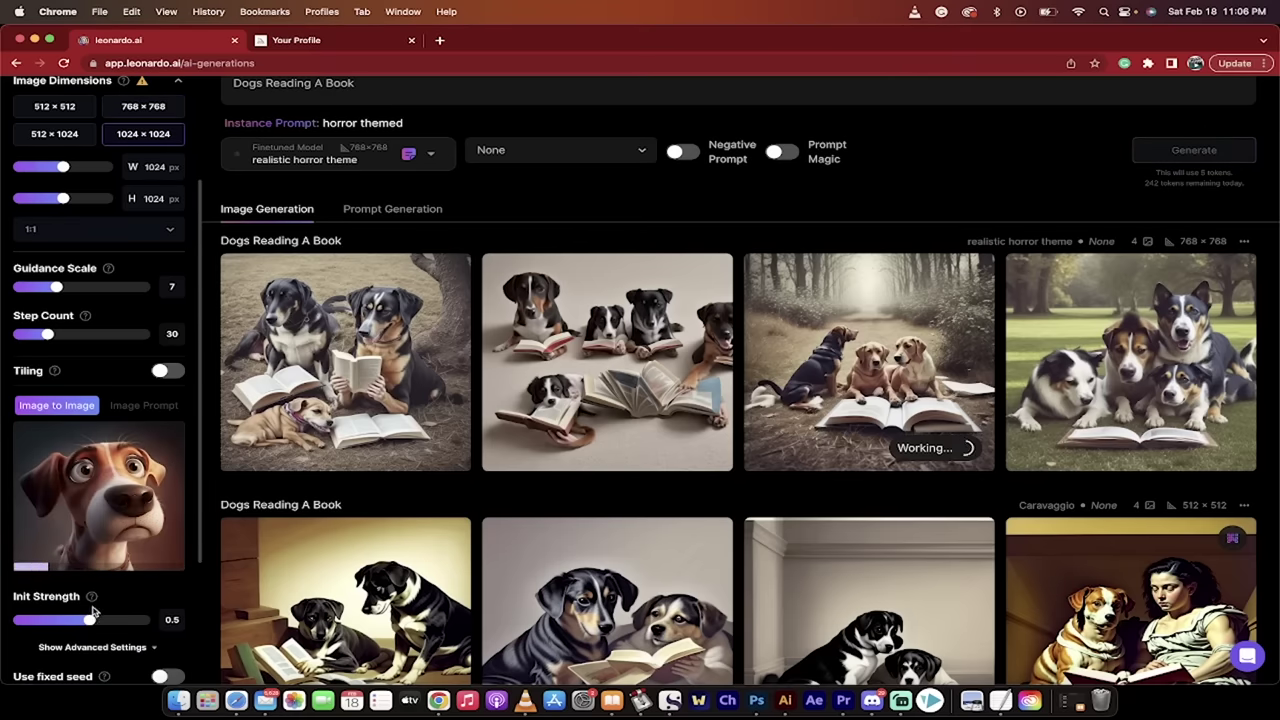
scroll(347, 242, up, 2)
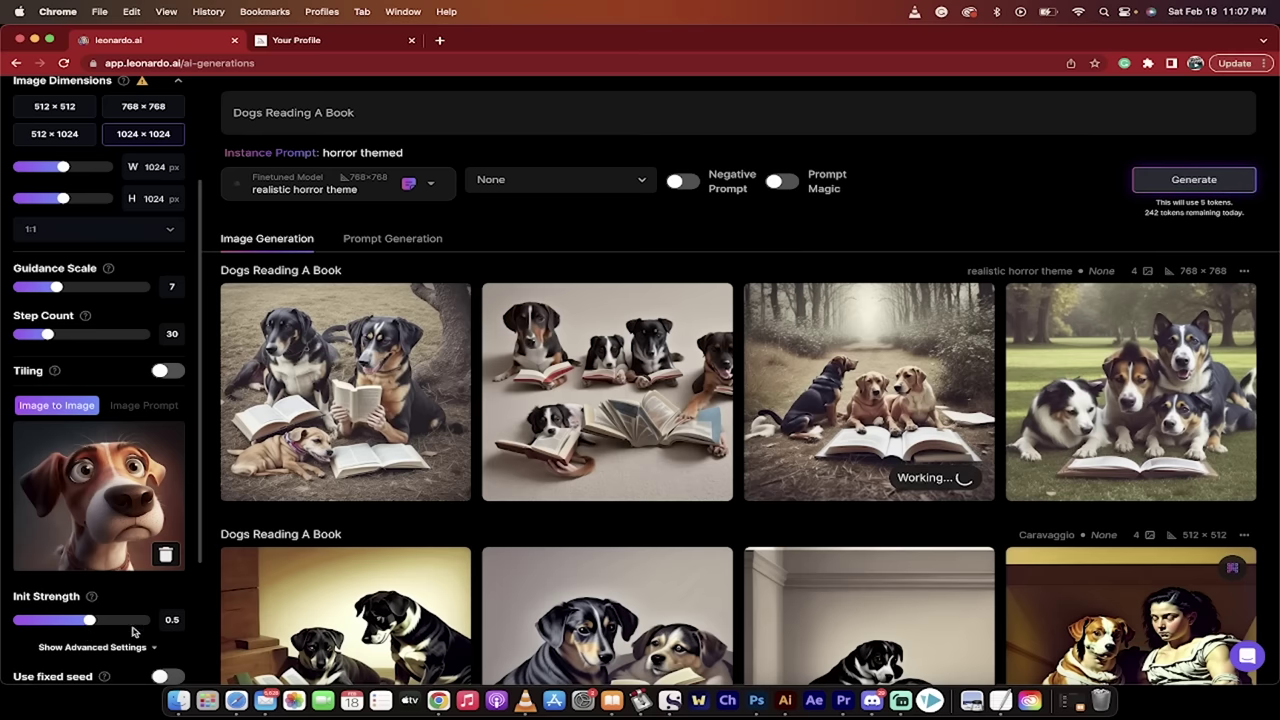
mouse_move(100, 622)
mouse_down()
mouse_move(114, 620)
mouse_move(90, 625)
mouse_up()
Step: Scroll the results feed down and back up to the latest Dogs Reading A Book row
scroll(345, 400, down, 10)
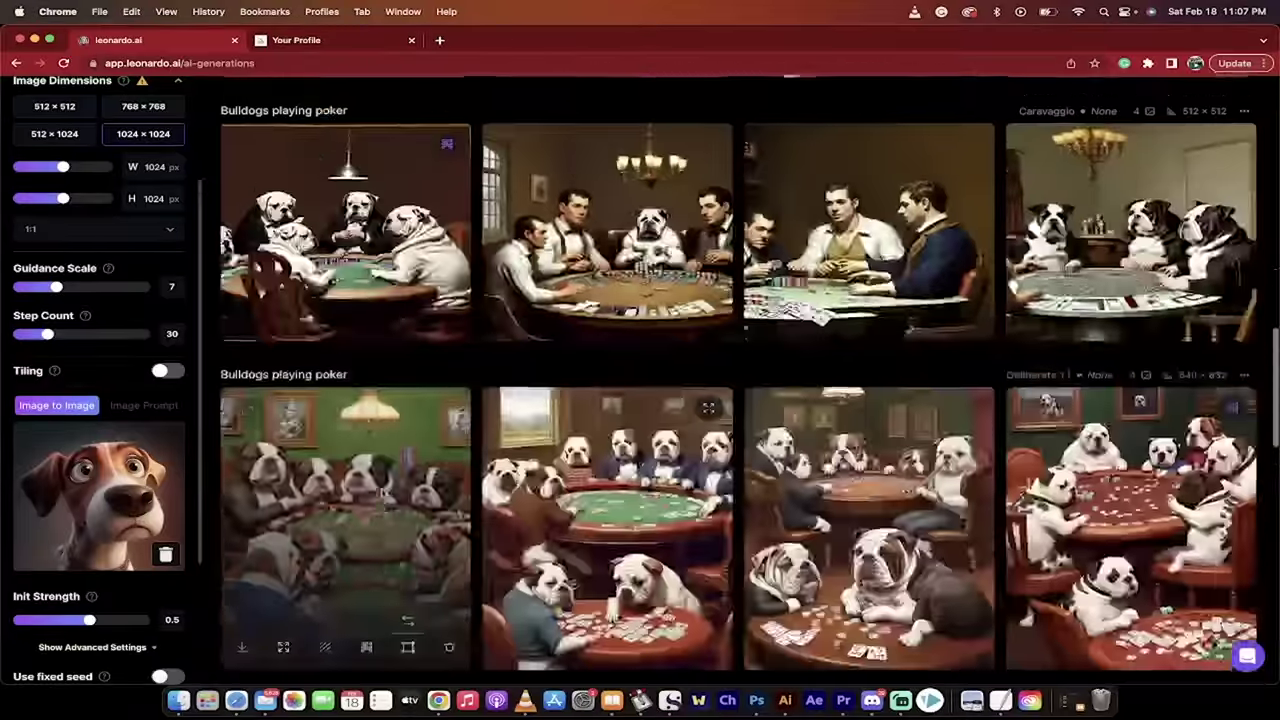
scroll(345, 400, up, 5)
scroll(382, 493, up, 5)
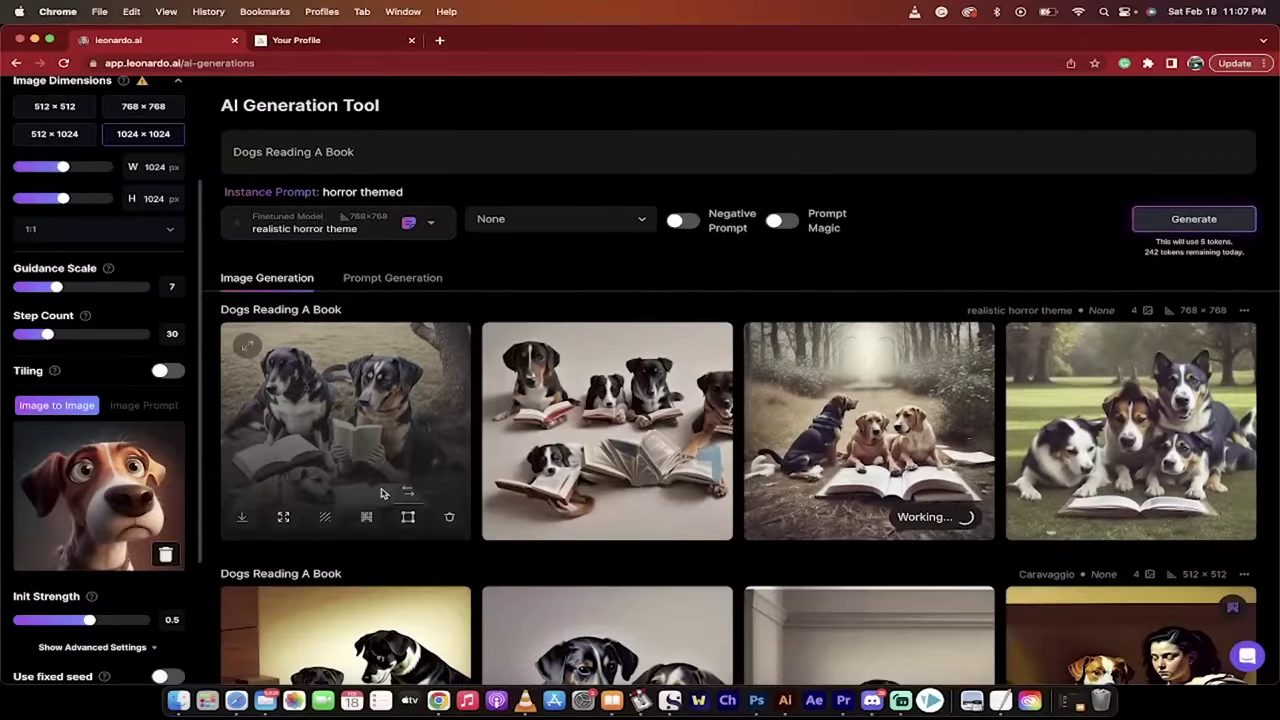